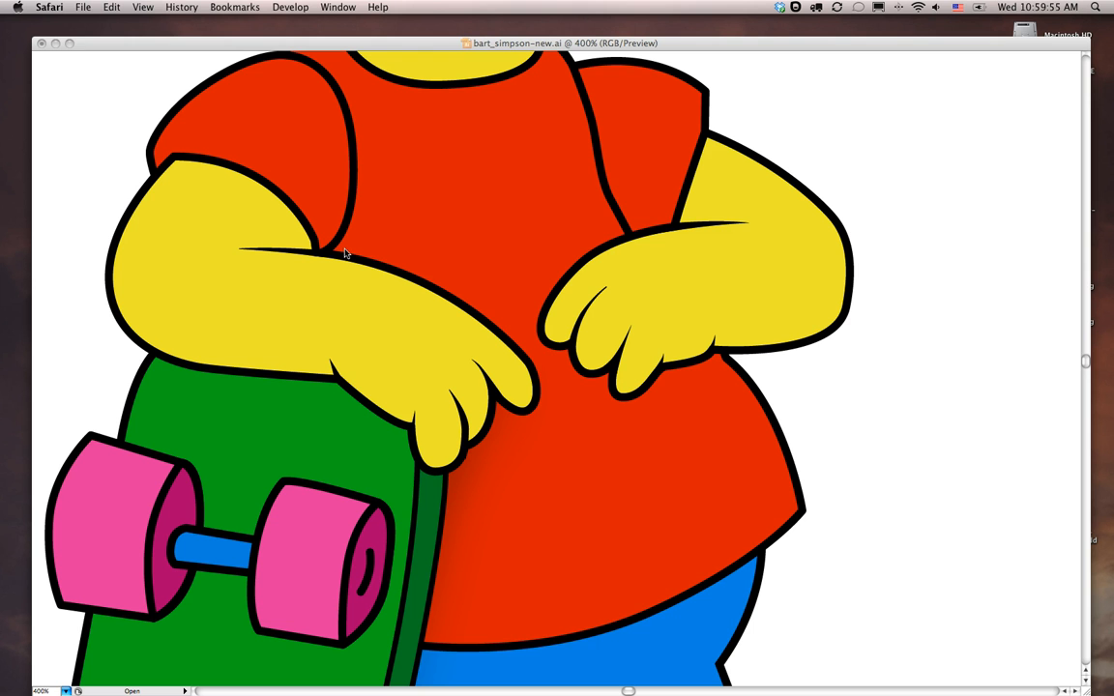
Step: Switch to Illustrator and hide the red shirt shape to expose the reference image beneath it
left_click(92, 131)
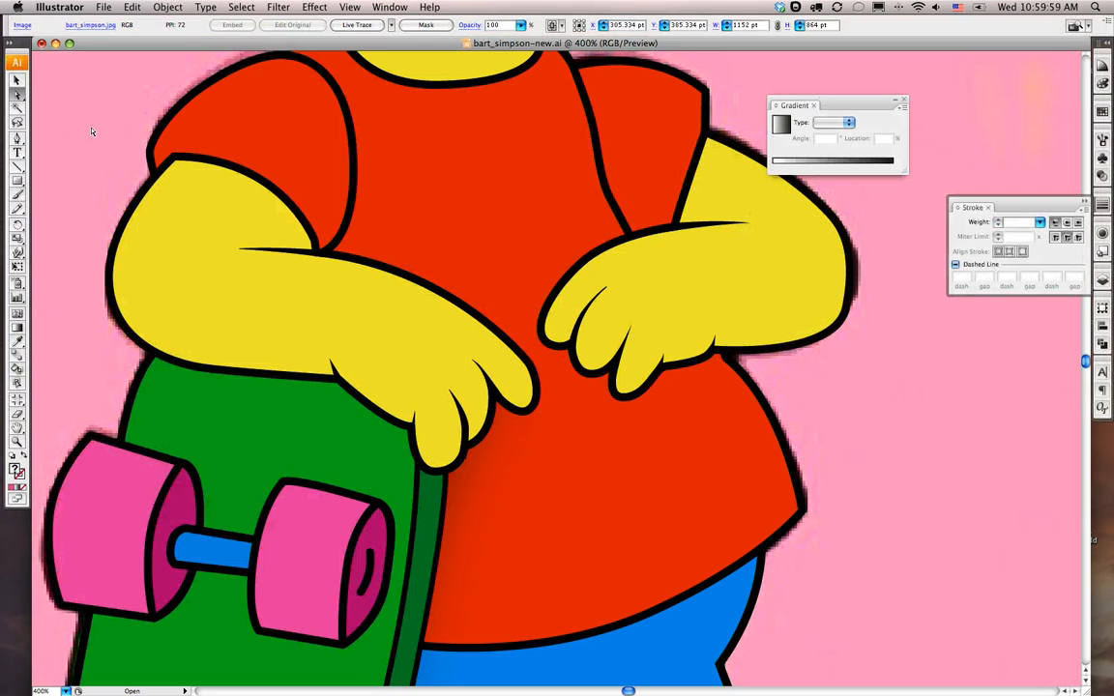
left_click(193, 155)
left_click(193, 153)
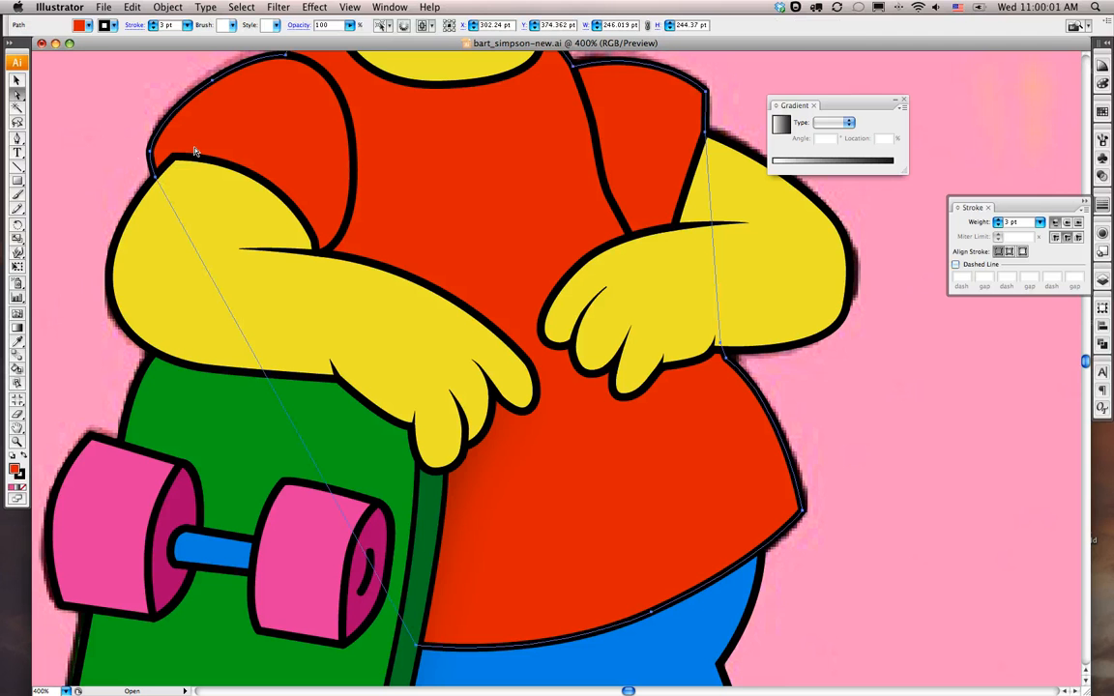
key("v")
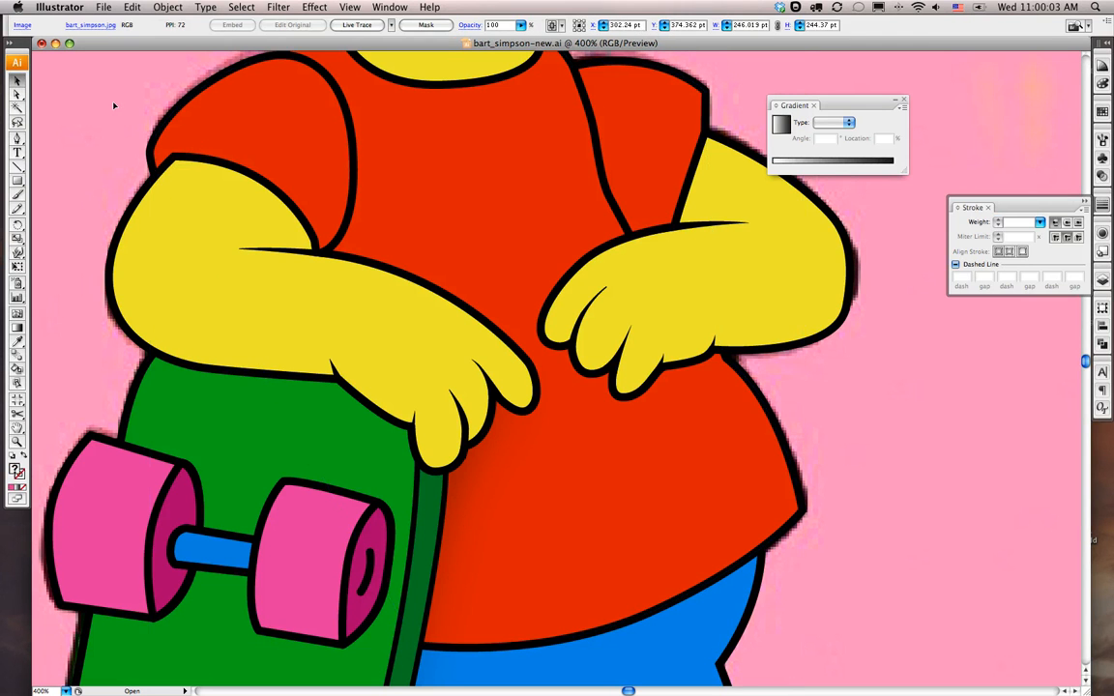
key("super+shift+b")
key("Delete")
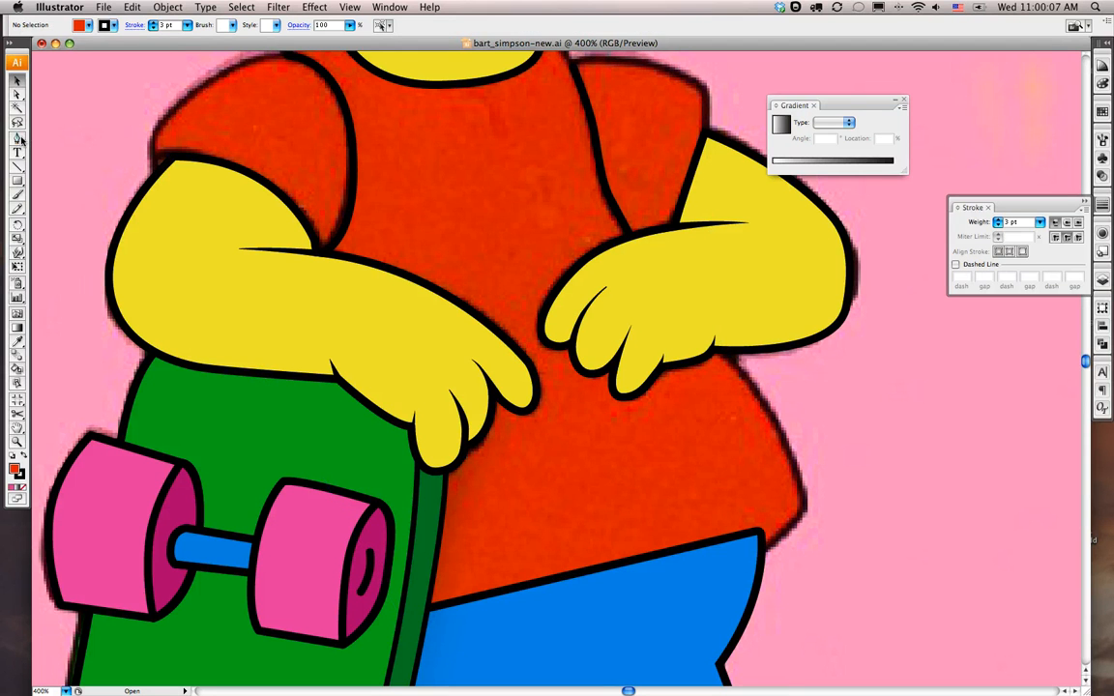
Step: Draw a curved 3 pt black Pen path about 65 by 41 pt along the sleeve's hem and remove its fill
key("p")
left_click(154, 148)
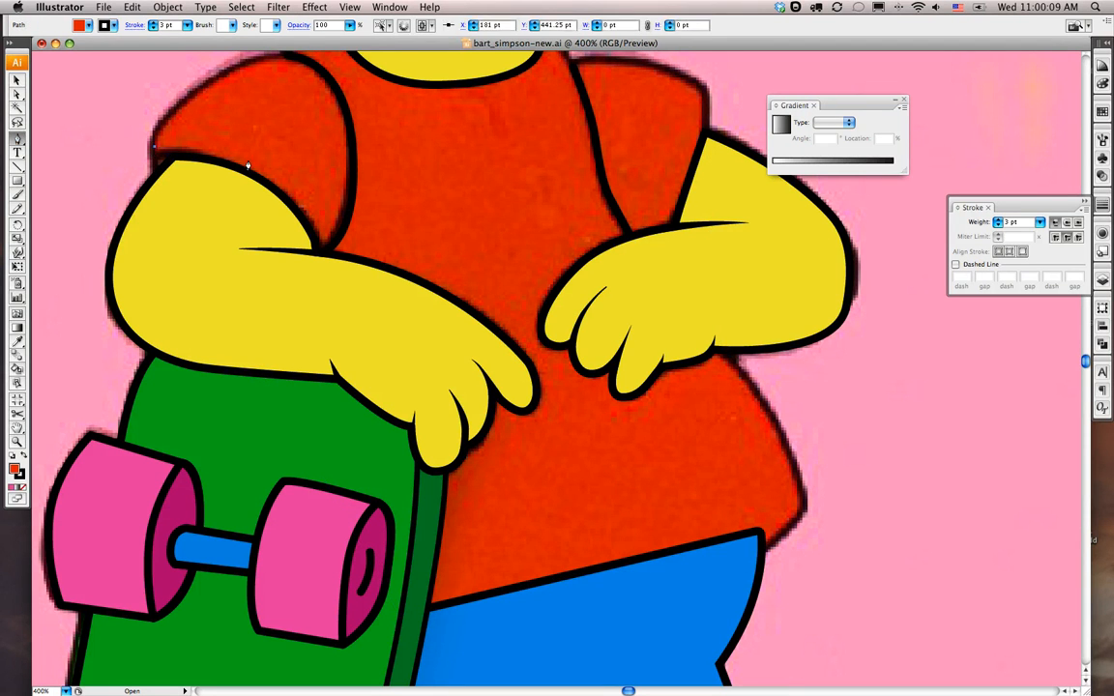
left_click_drag(266, 171, 339, 211)
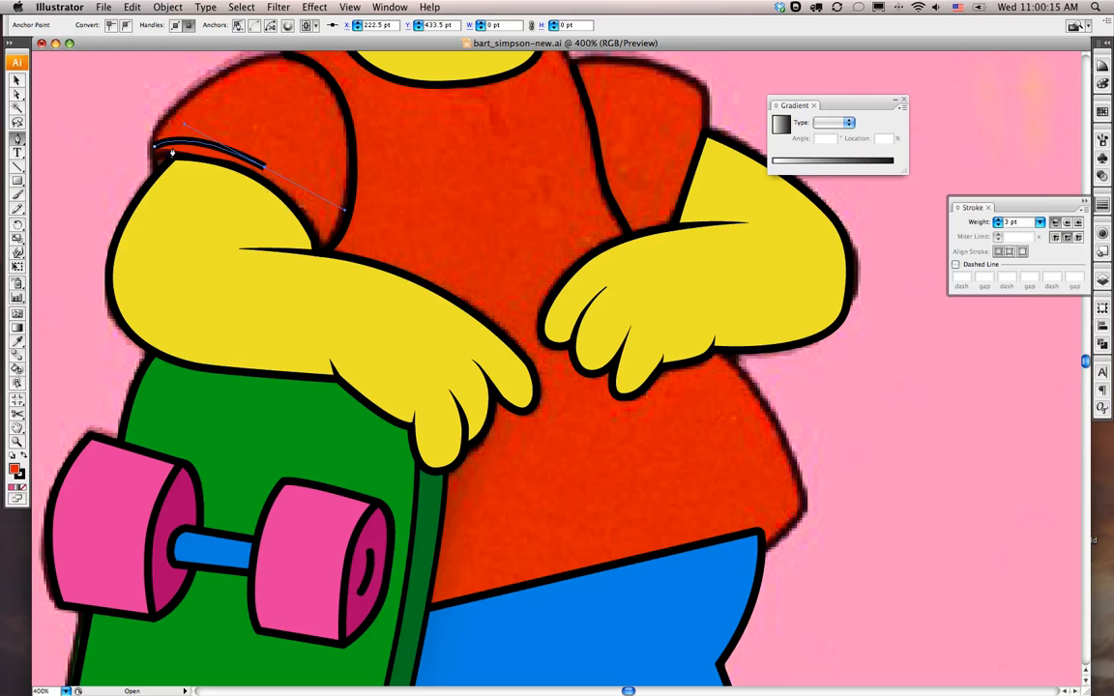
left_click(325, 251)
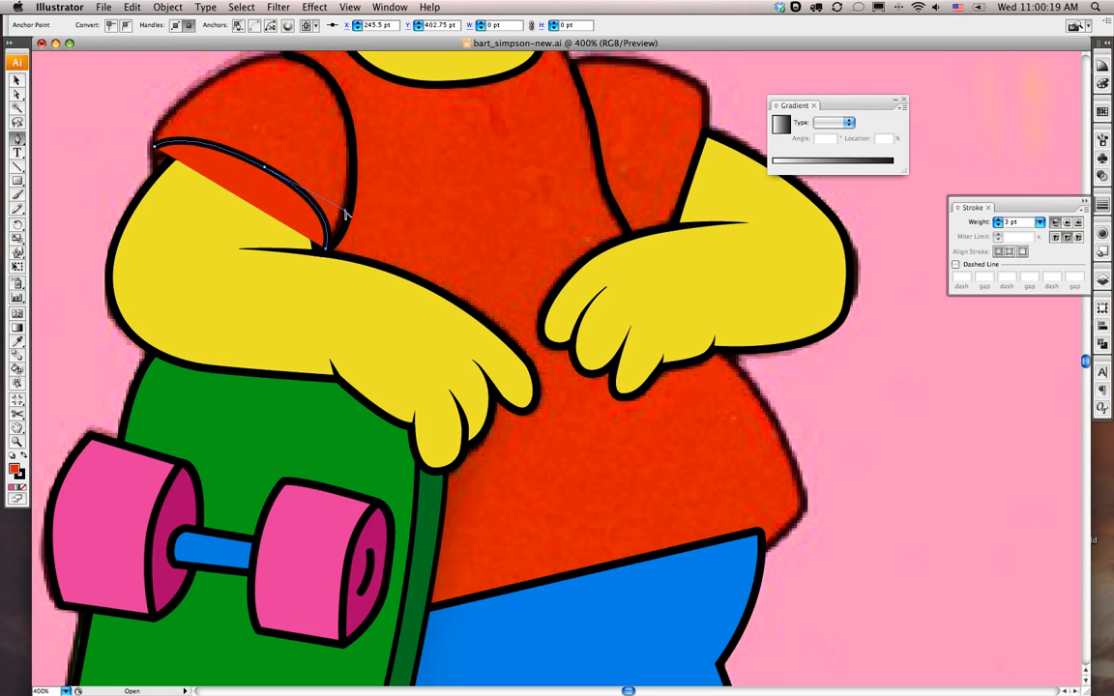
left_click_drag(345, 213, 332, 205)
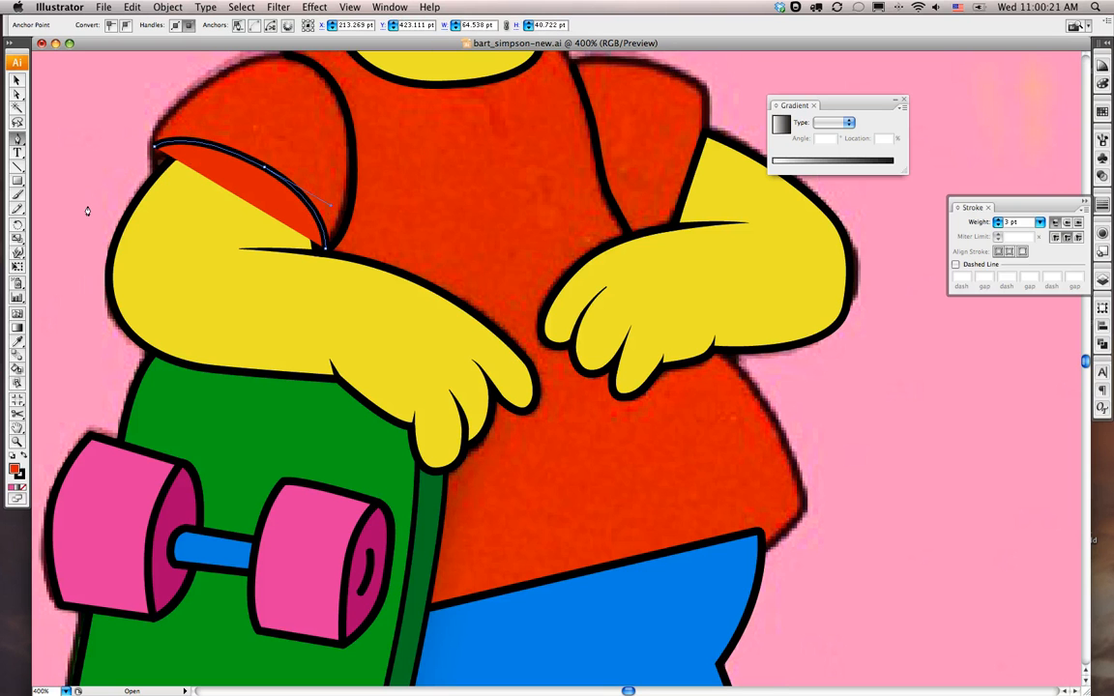
left_click(23, 489)
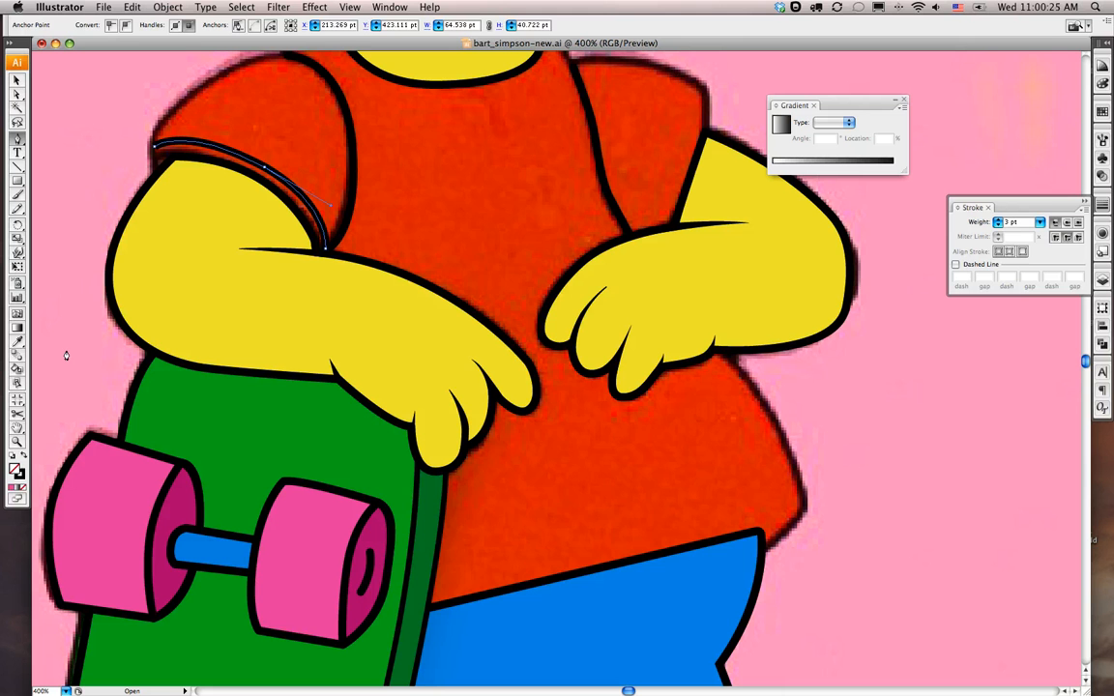
Step: Show the hidden shirt shape again and deselect it
key("alt+super+3")
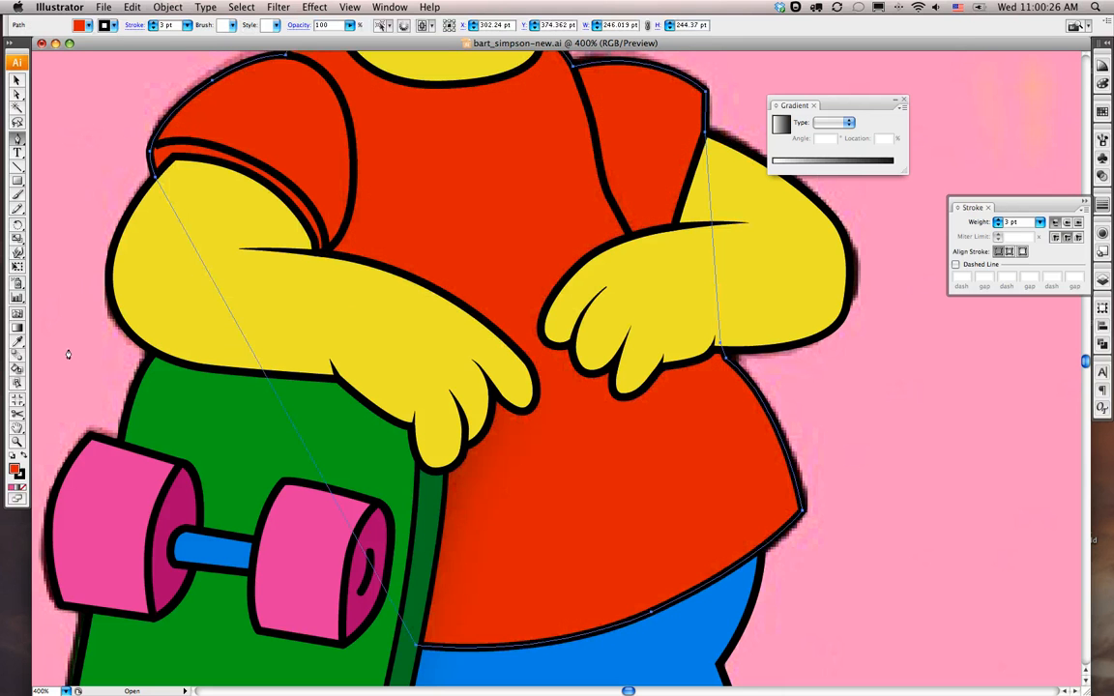
left_click(17, 80)
left_click(66, 92)
Step: Move the outer end anchor of the sleeve's hem line onto the sleeve's black outline
left_click(158, 146)
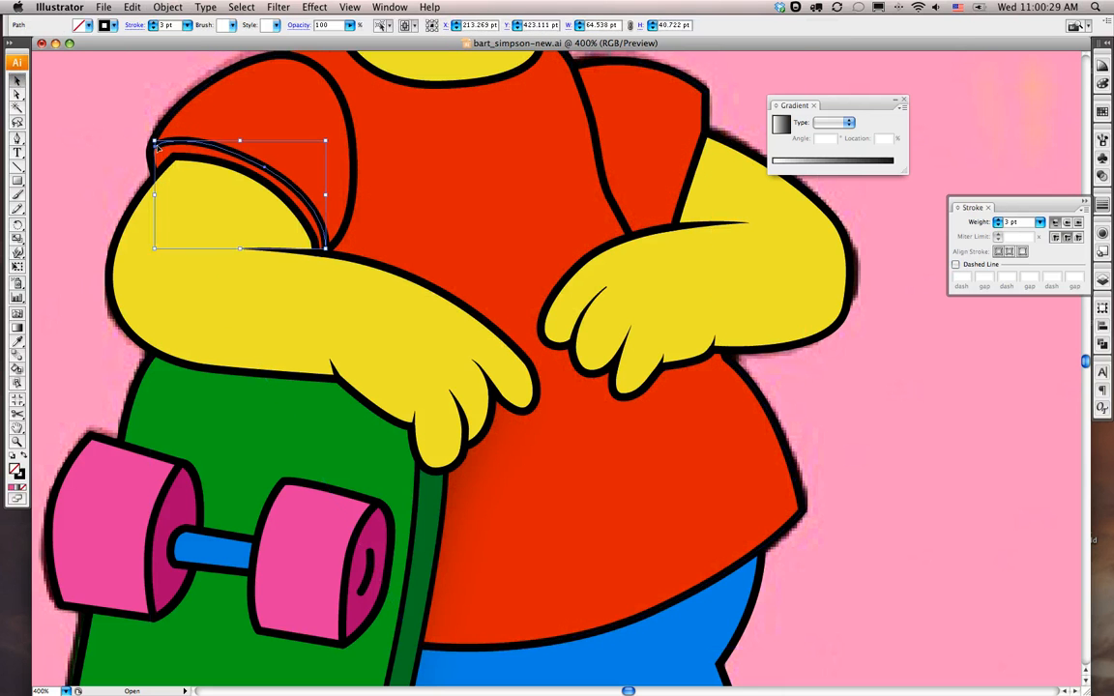
key("a")
scroll(158, 148, "right", 1)
left_click(141, 152)
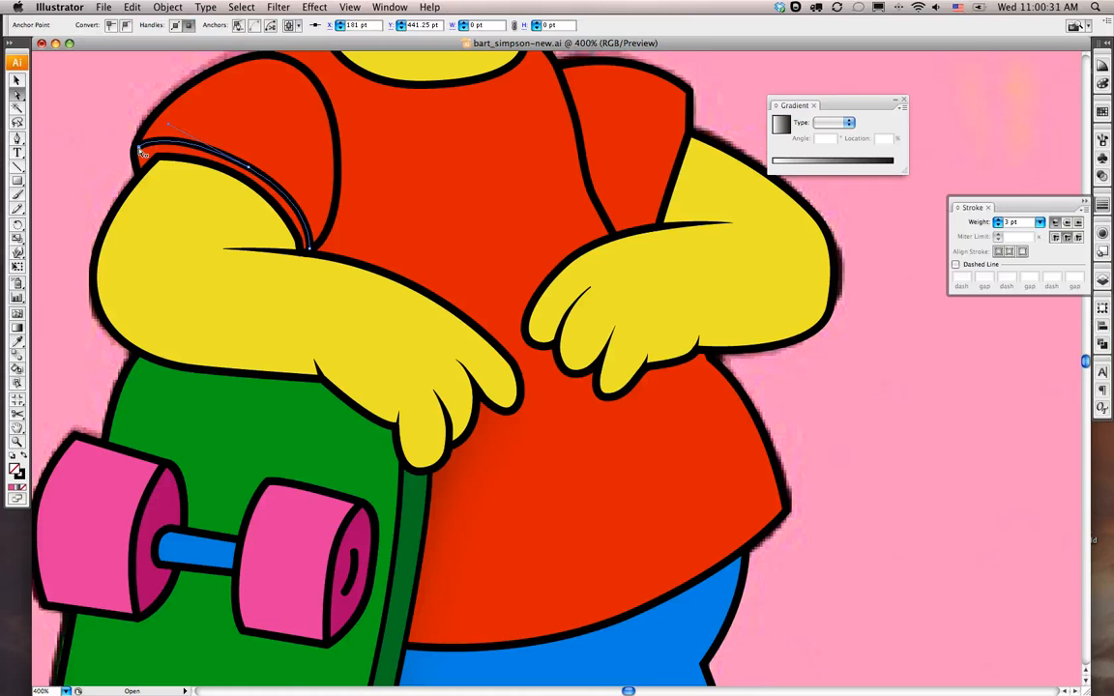
left_click_drag(139, 148, 134, 155)
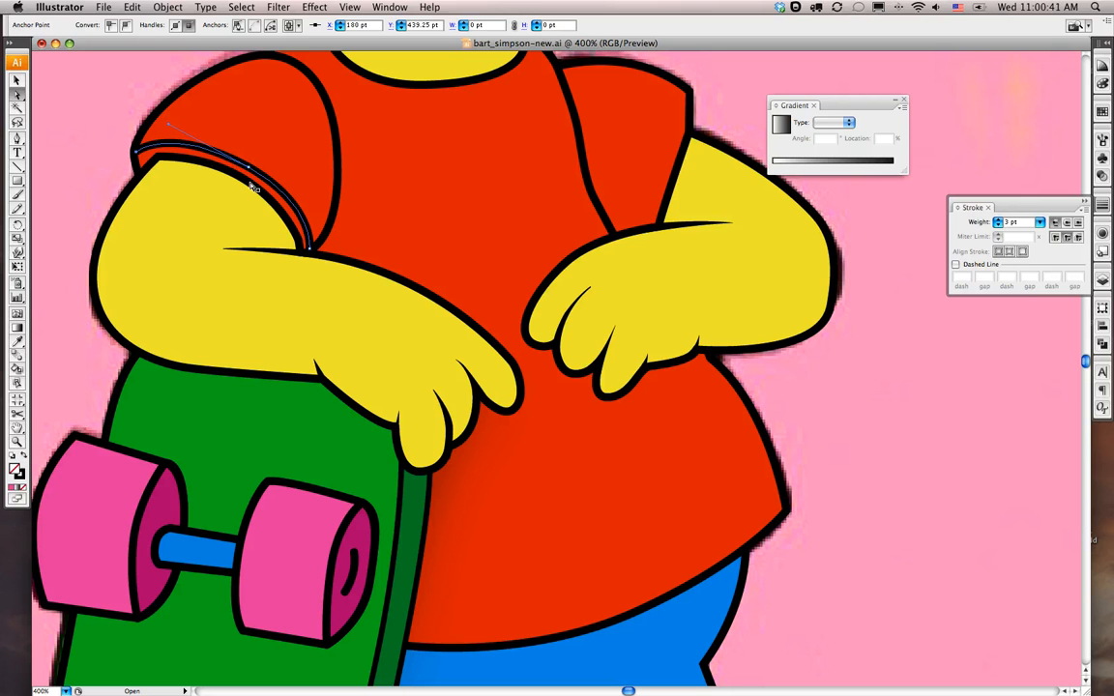
Step: Add an anchor on each side of the hem line's middle anchor and delete the middle section, leaving two short fold lines
left_click(17, 139)
left_click(202, 154)
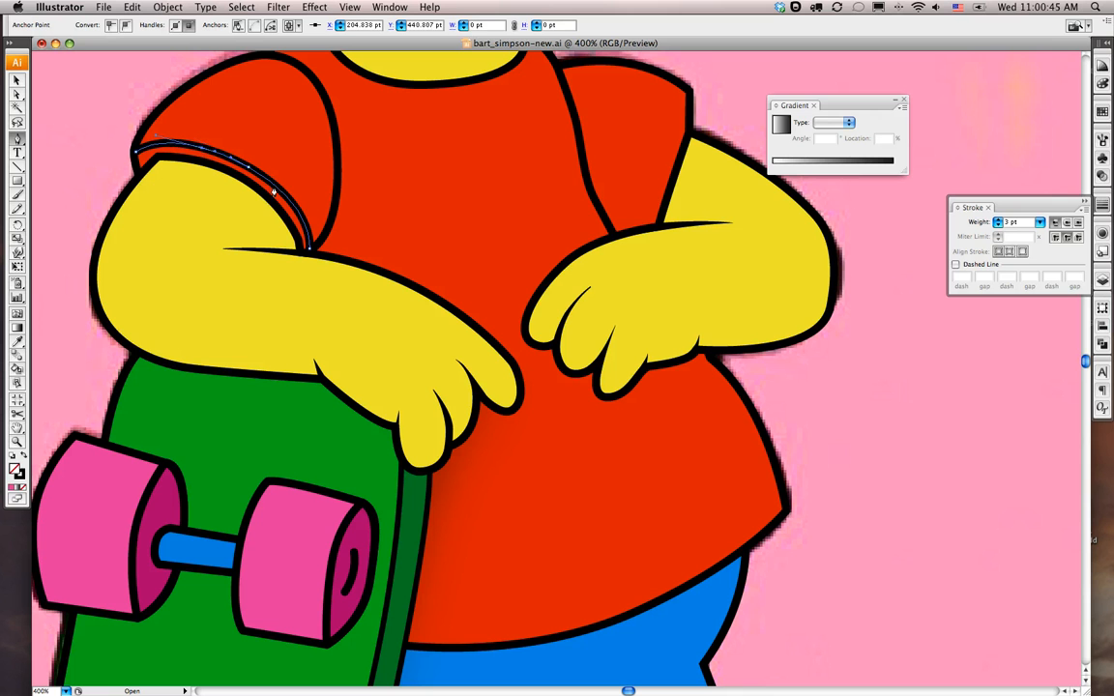
left_click(275, 191)
left_click(250, 172)
key("Delete")
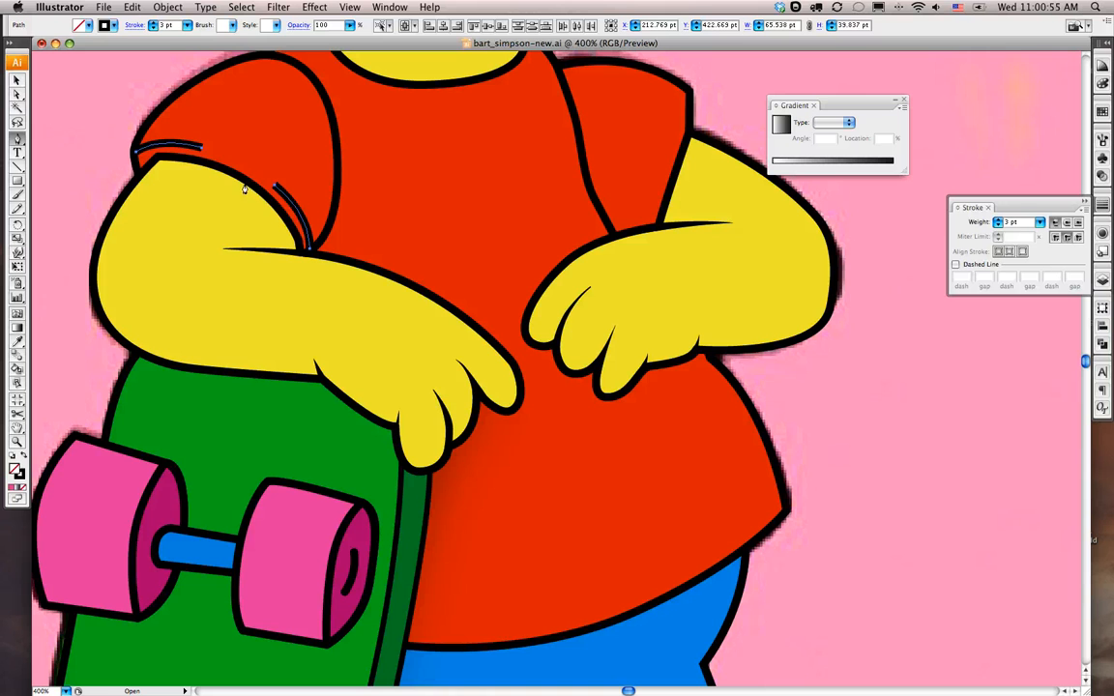
Step: Flatten the transparency of both fold lines with Convert All Strokes to Outlines and a Raster/Vector Balance of 100
left_click(166, 6)
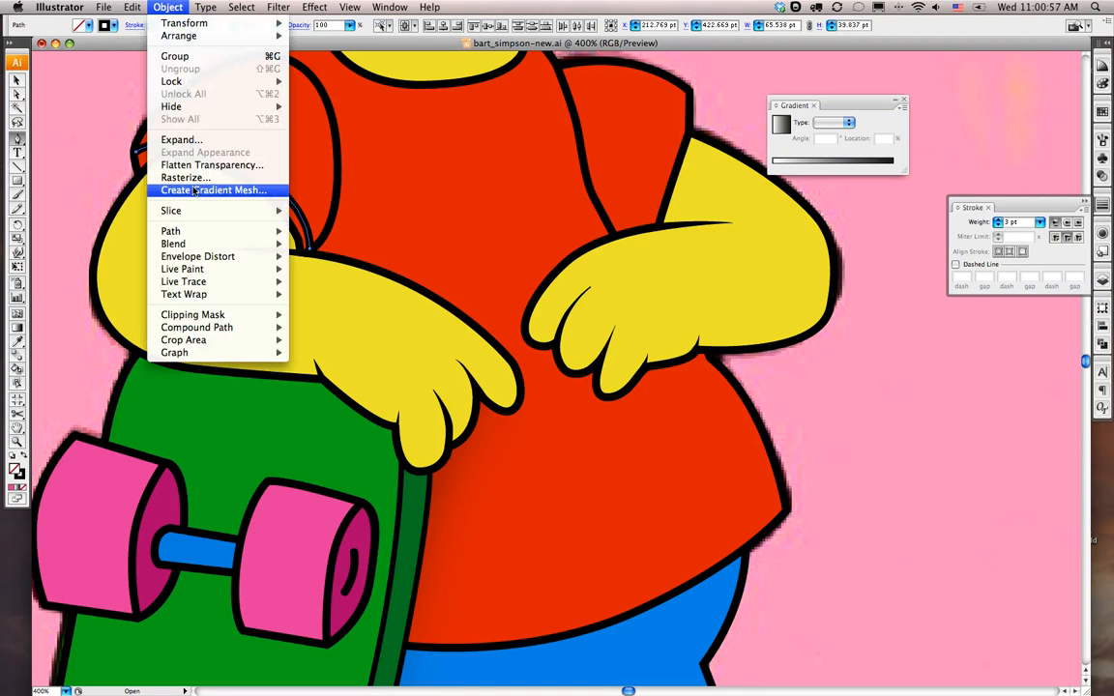
left_click(196, 166)
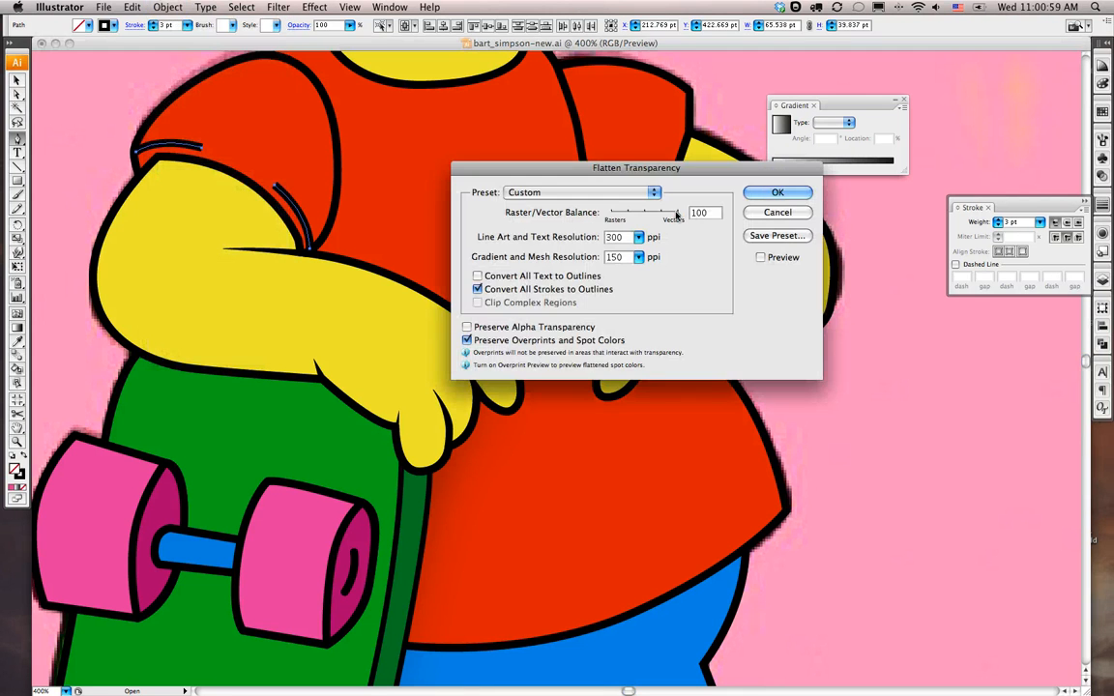
key("Return")
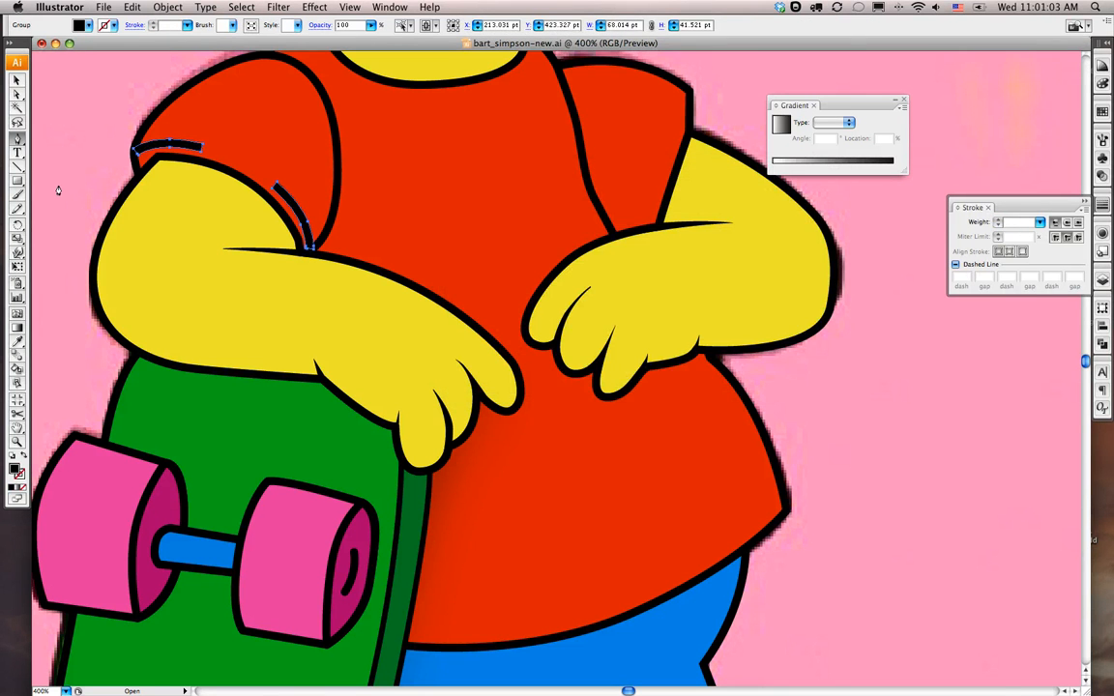
Step: Taper the left sleeve fold to a single sharp point at its inner end
key("super+equal")
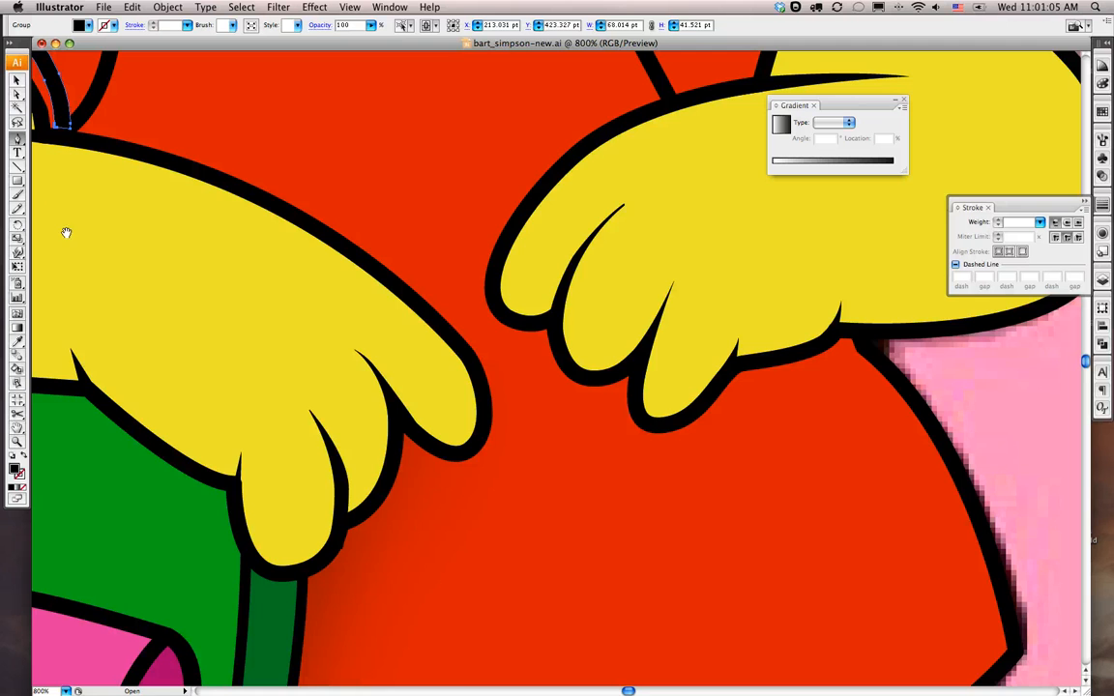
scroll(594, 303, "left", 10)
scroll(594, 303, "up", 10)
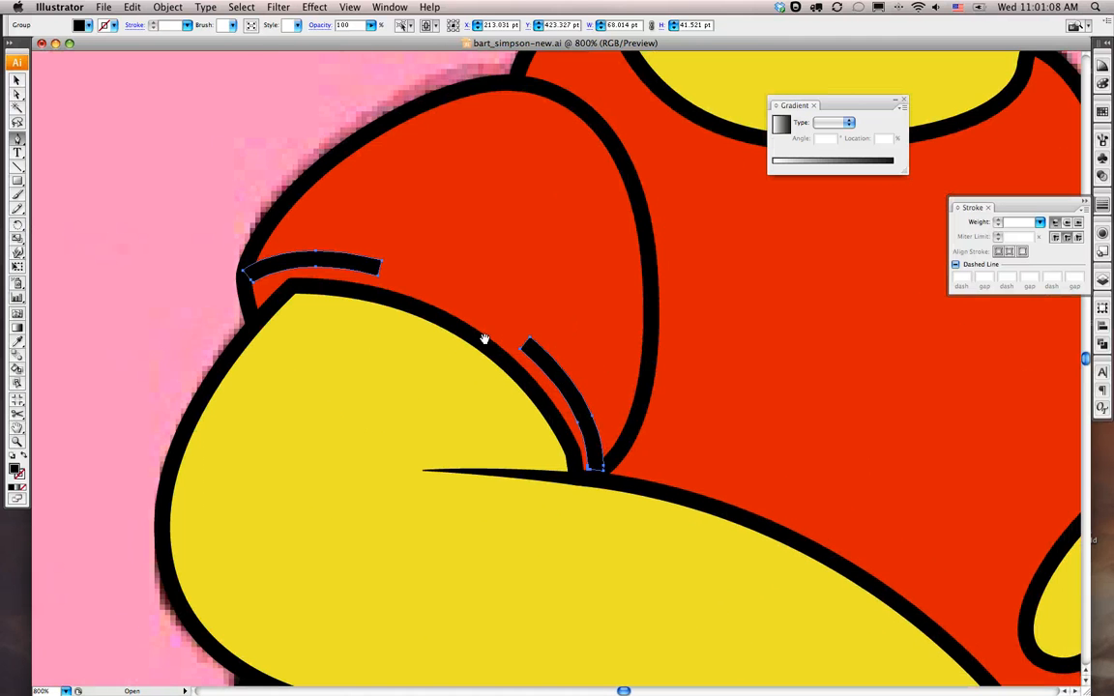
key("a")
left_click(382, 269)
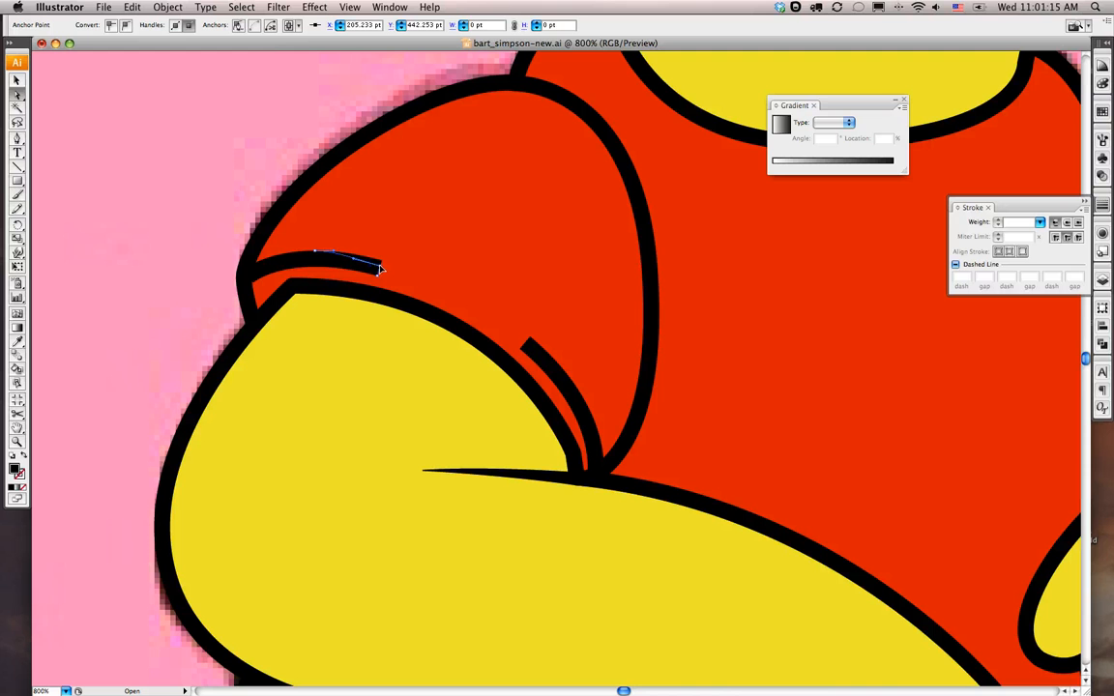
left_click_drag(379, 269, 378, 270)
key("p")
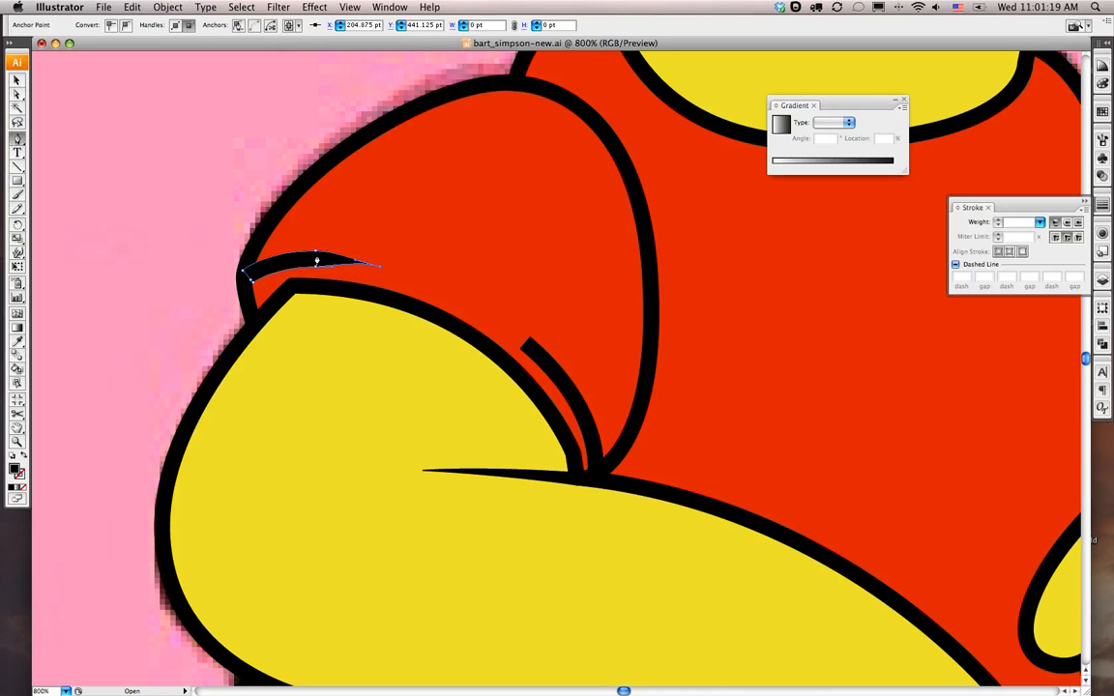
Step: Remove the left fold's two middle anchors and adjust the curve handles to form a smooth, slightly arched taper
left_click(316, 257)
left_click_drag(315, 257, 303, 276)
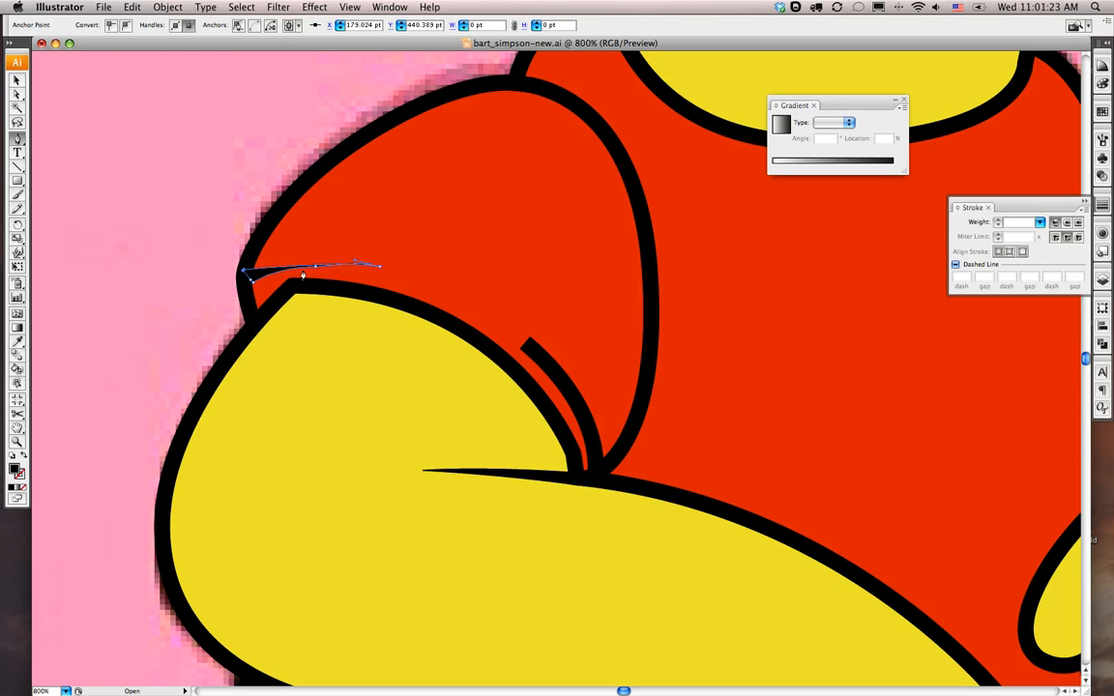
left_click_drag(365, 261, 281, 247)
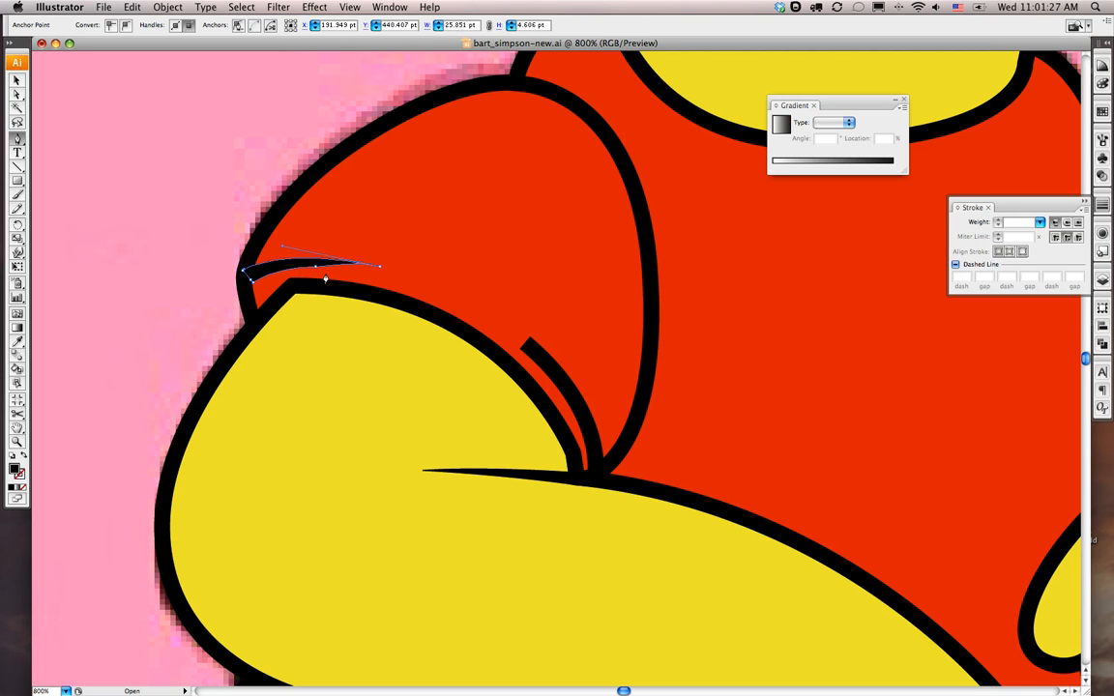
left_click(315, 275)
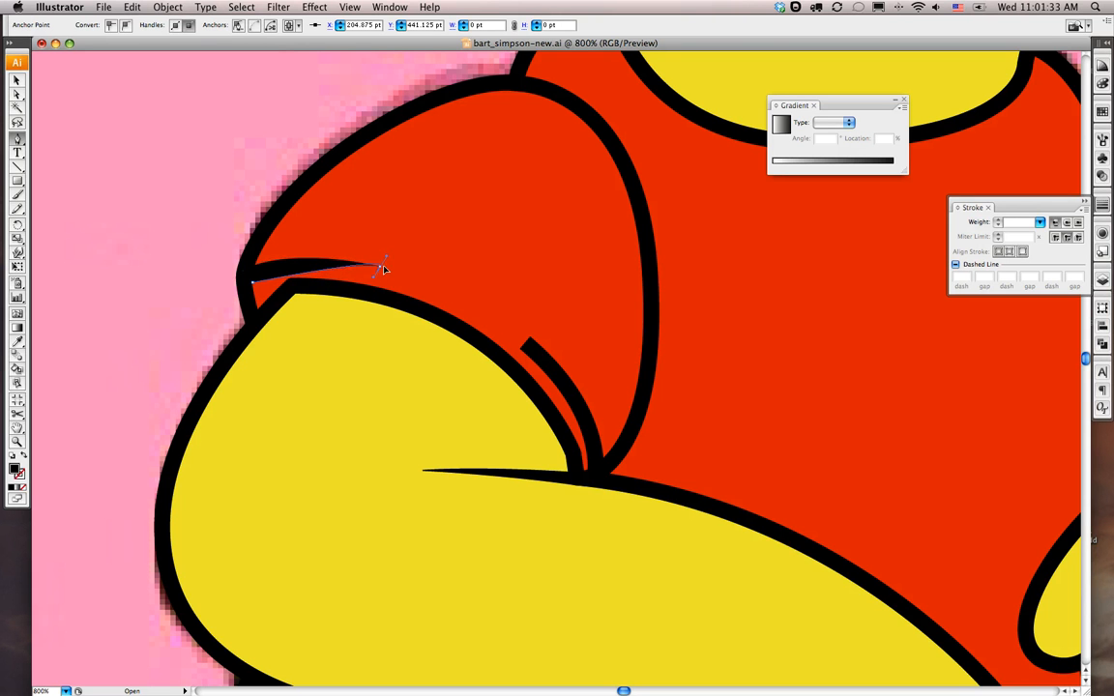
left_click_drag(380, 270, 398, 285)
key("super+z")
left_click_drag(360, 262, 287, 264)
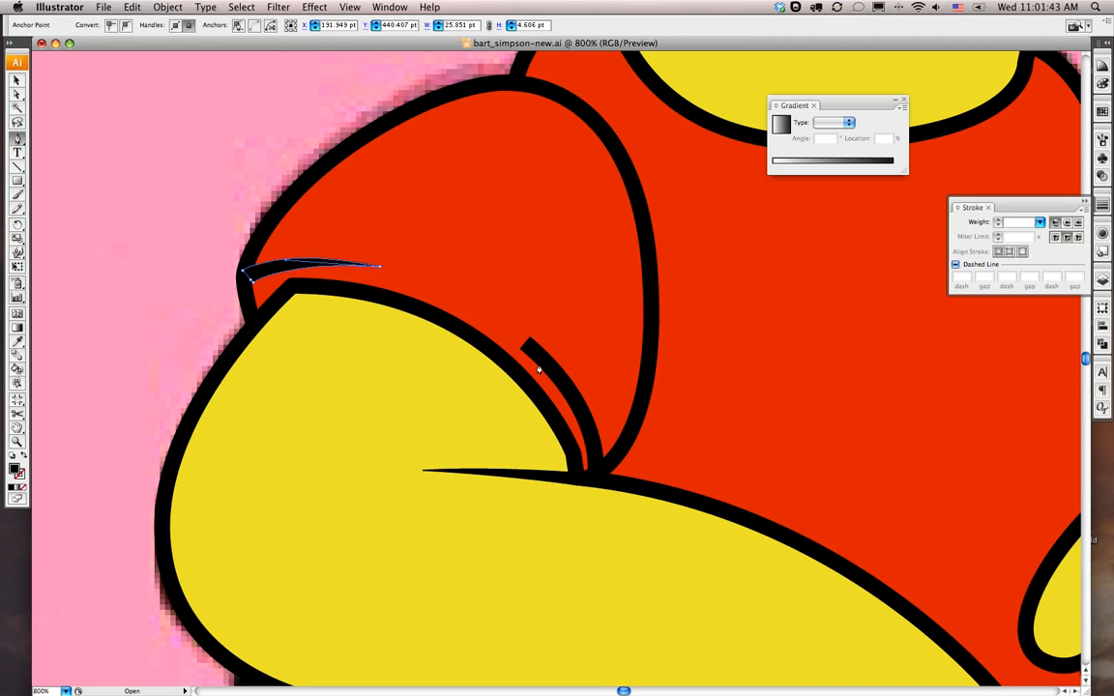
Step: Taper the right sleeve fold to a sharp upper point, removing its extra anchors and curving both sides with the handles
left_click(521, 353)
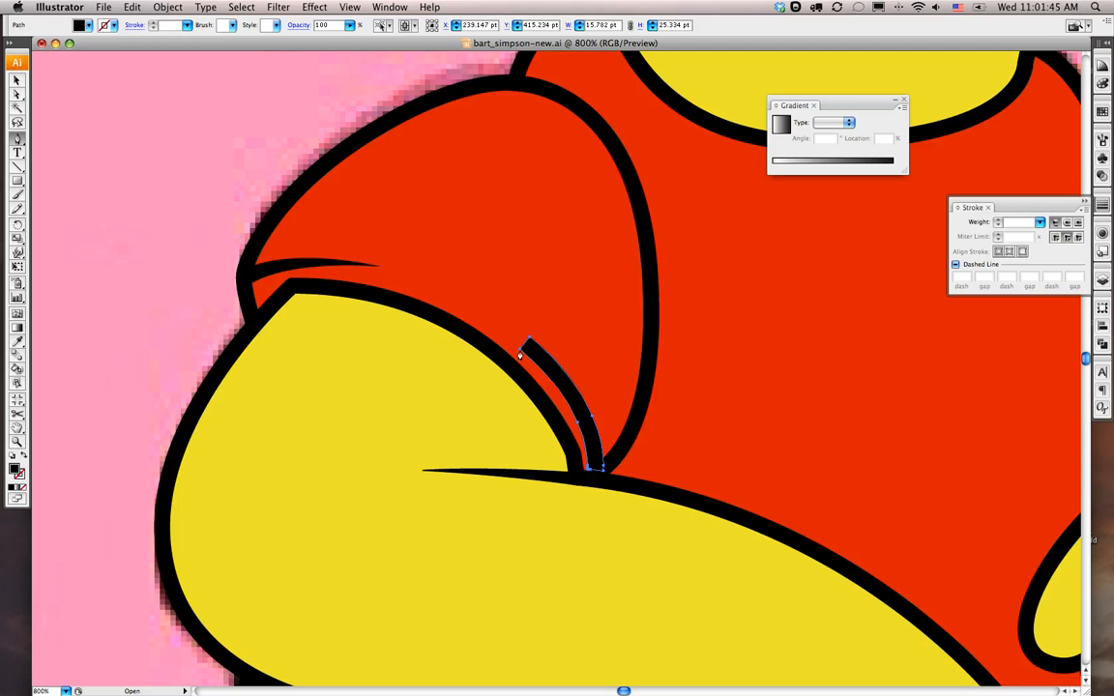
left_click(520, 354)
left_click_drag(520, 354, 576, 428)
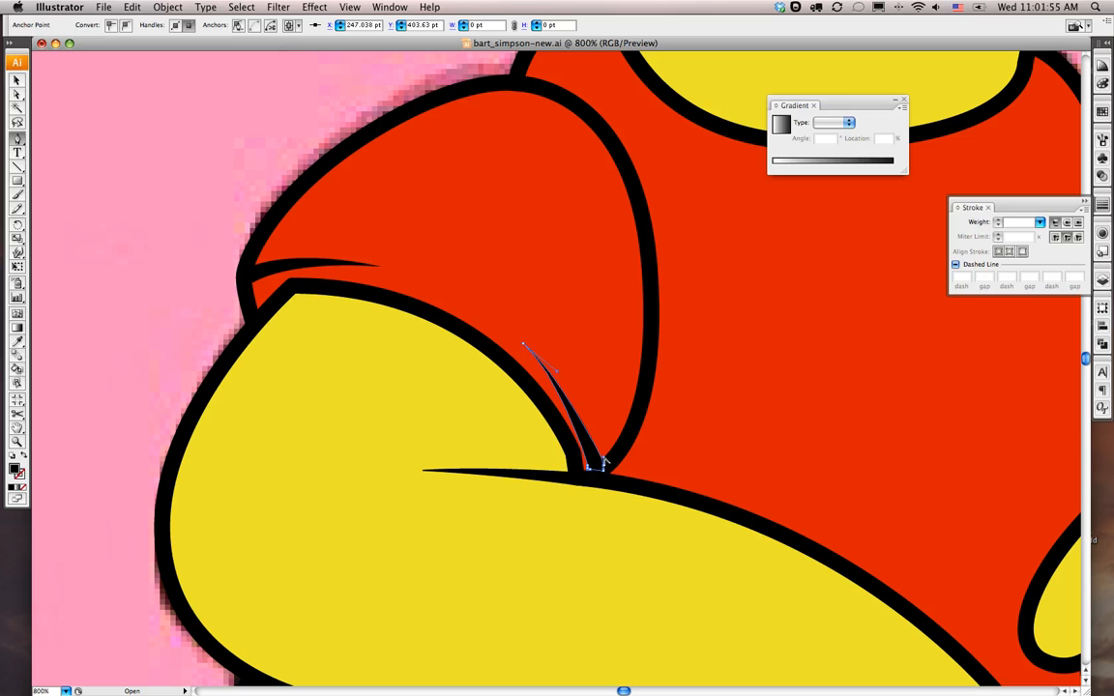
left_click_drag(602, 462, 582, 394)
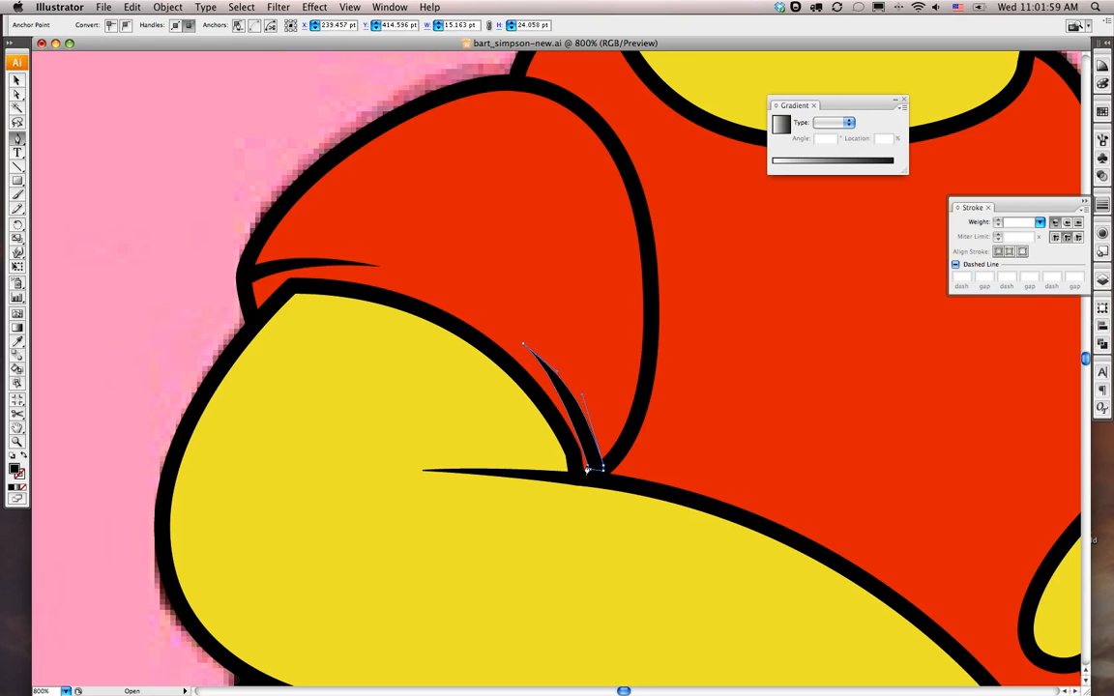
left_click(523, 346)
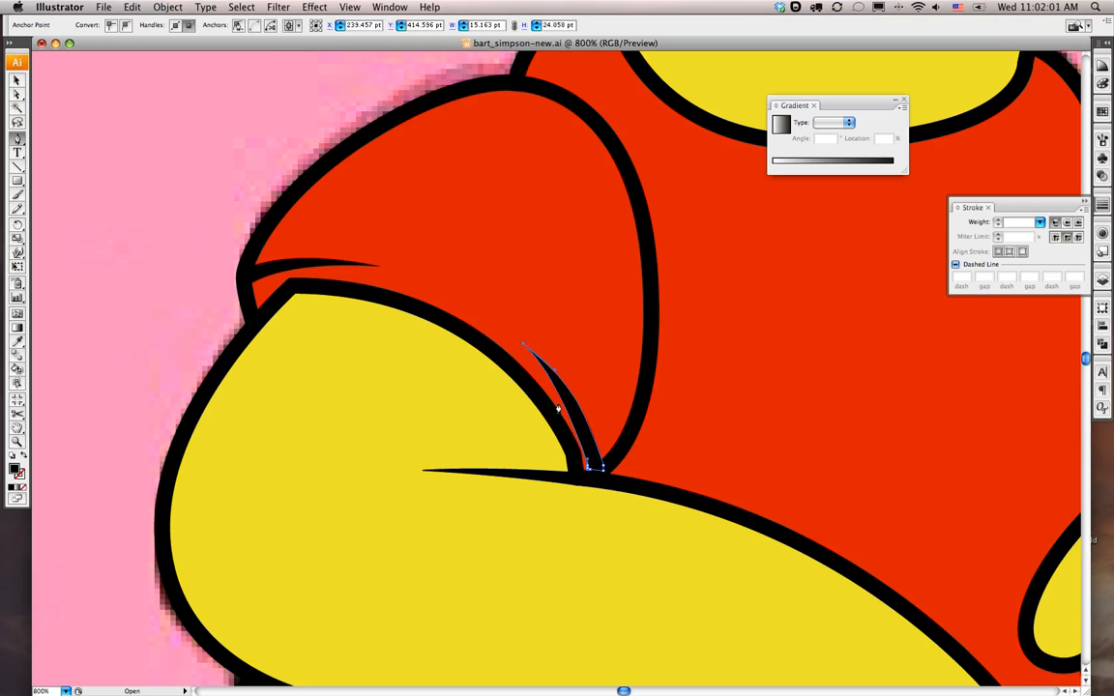
left_click_drag(587, 464, 587, 430)
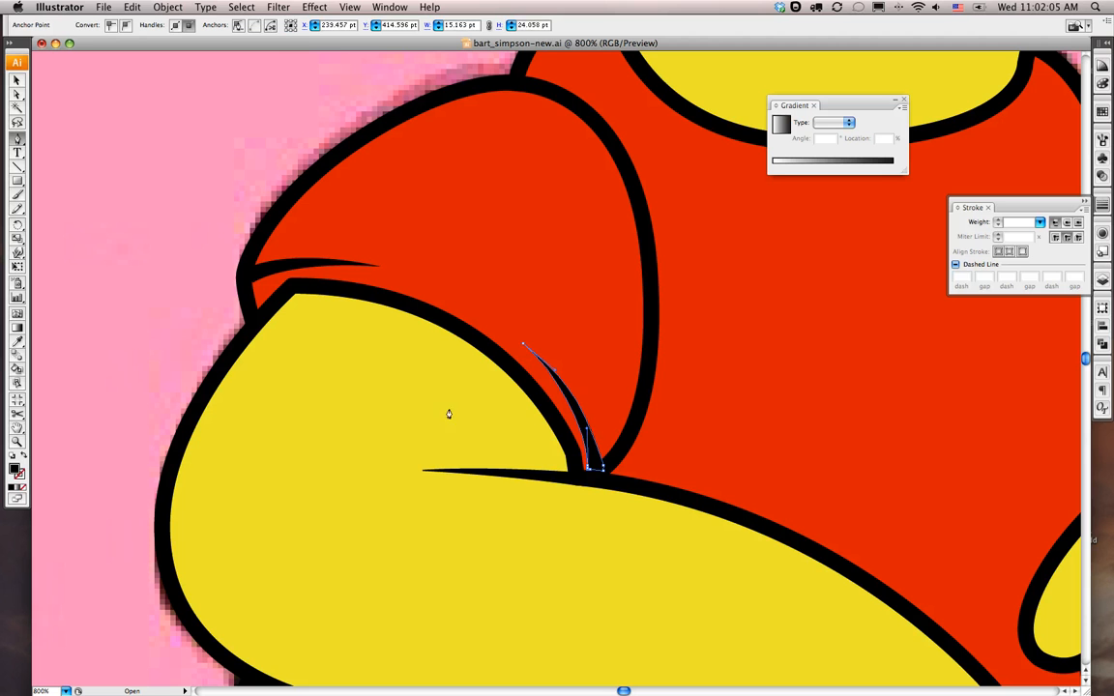
Step: Move both tip anchors of the left sleeve fold slightly down to one shared point and raise the lower curve's handle for more arch
key("v")
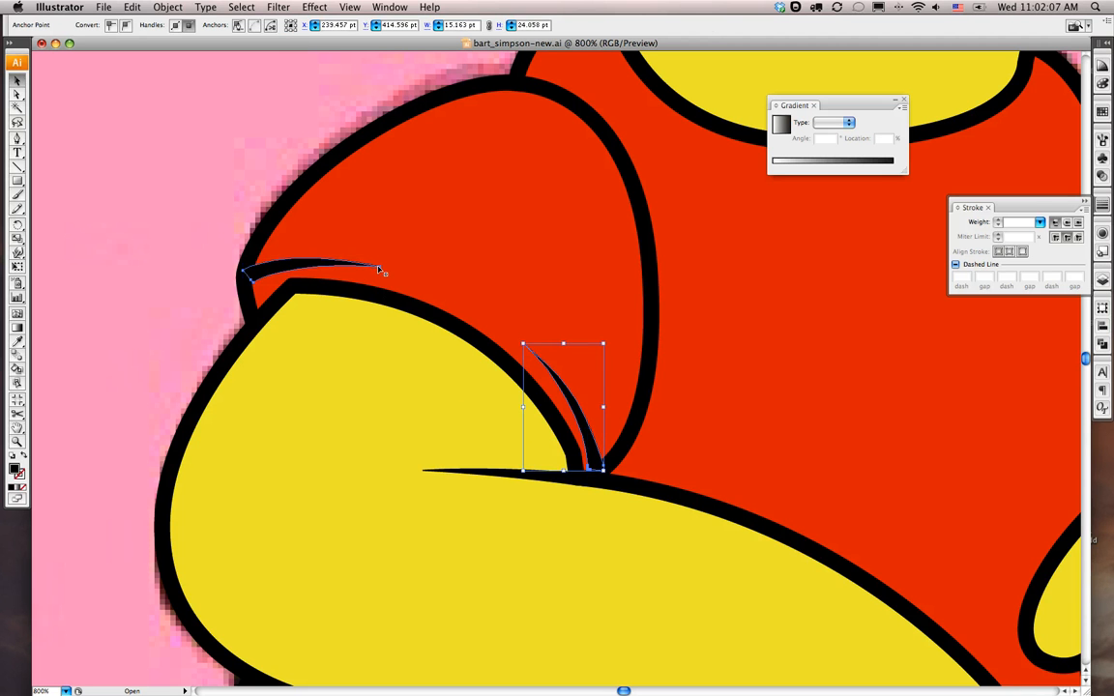
left_click(380, 269, "shift")
key("a")
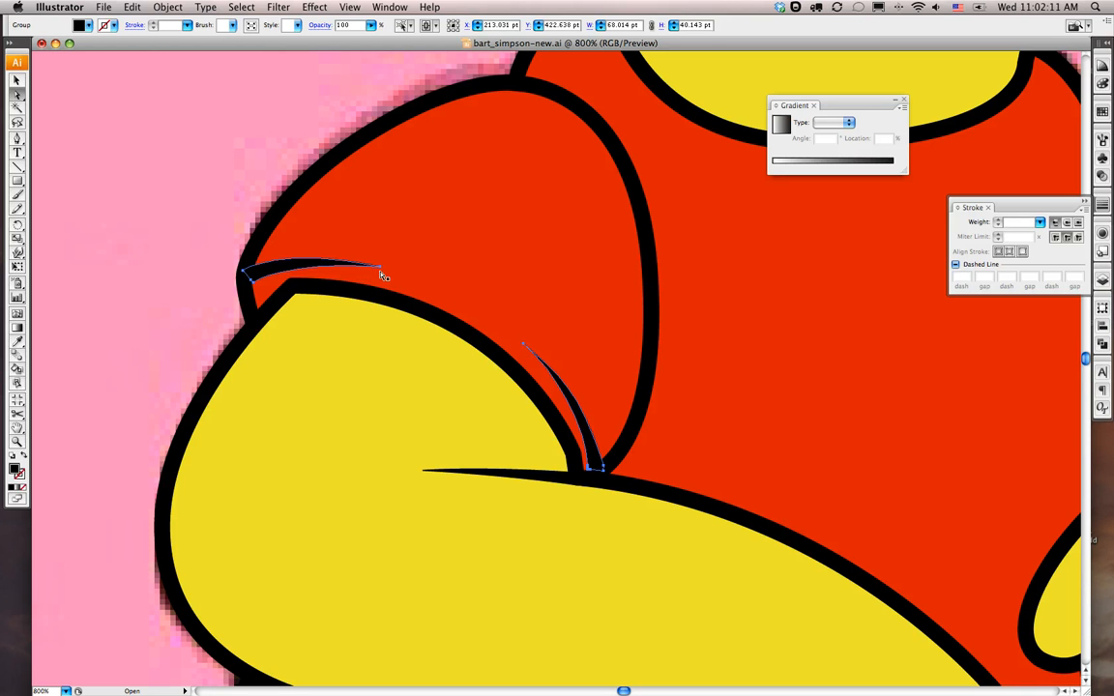
left_click(381, 270)
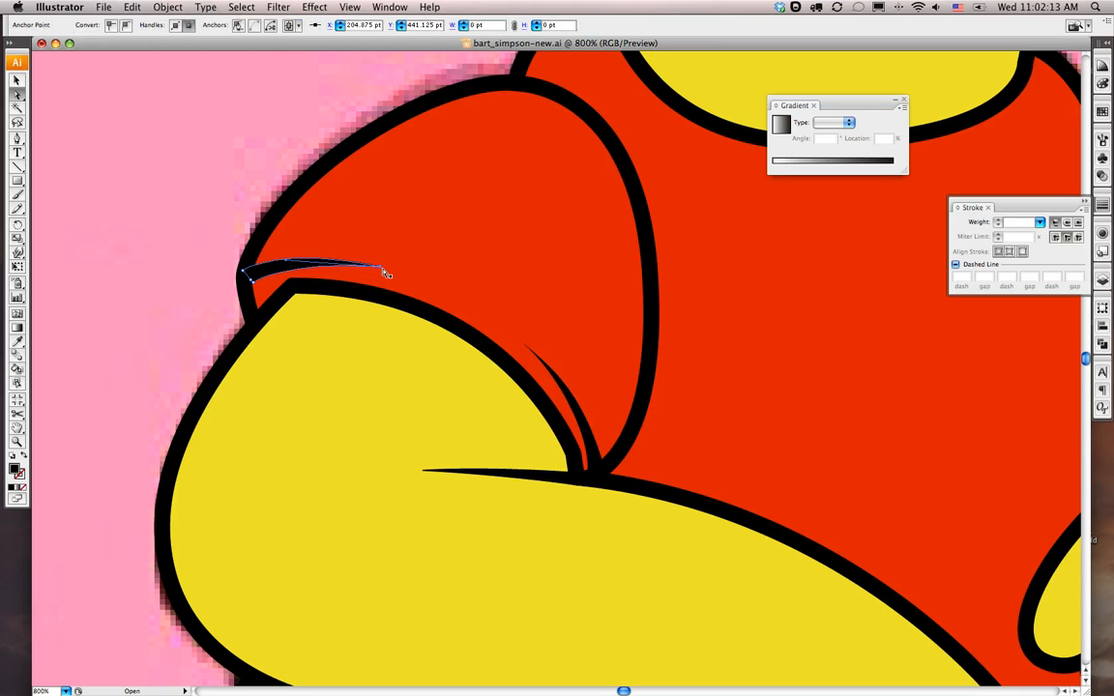
key("super+equal")
key("super+equal")
key("super+equal")
left_click_drag(34, 159, 541, 331)
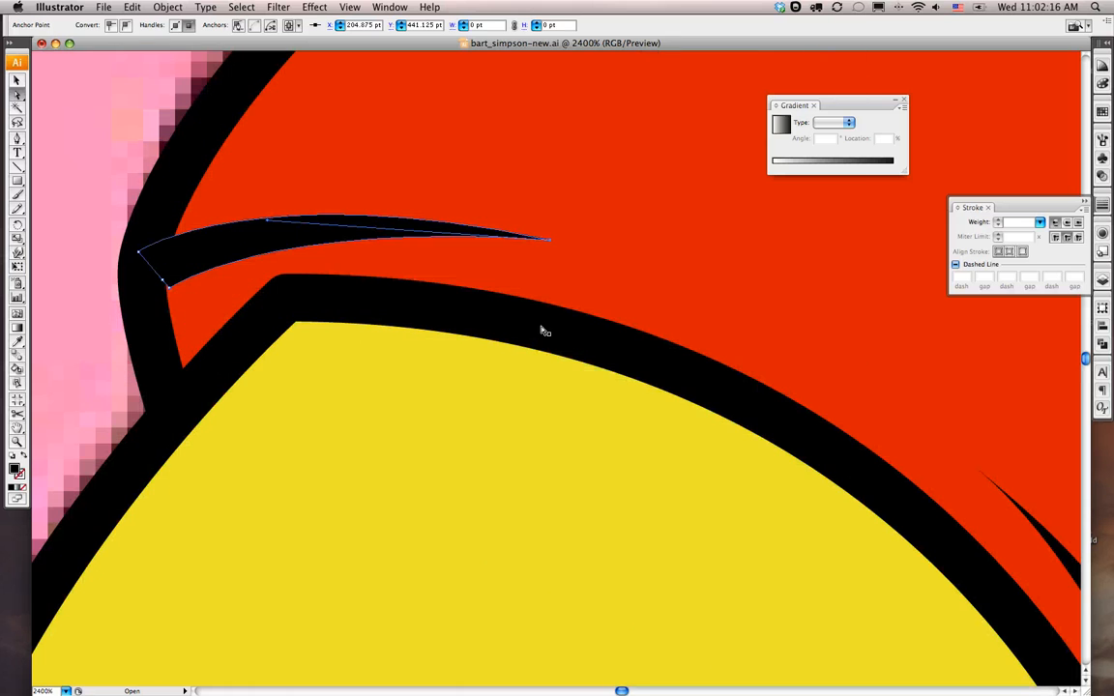
left_click(548, 243)
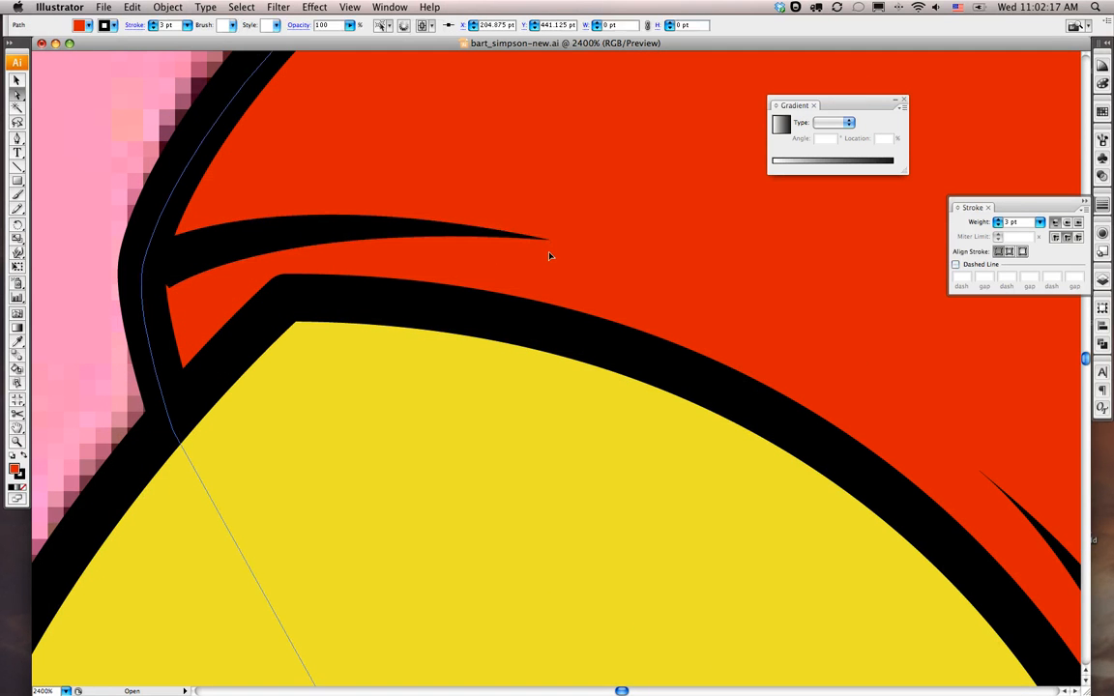
left_click(551, 242)
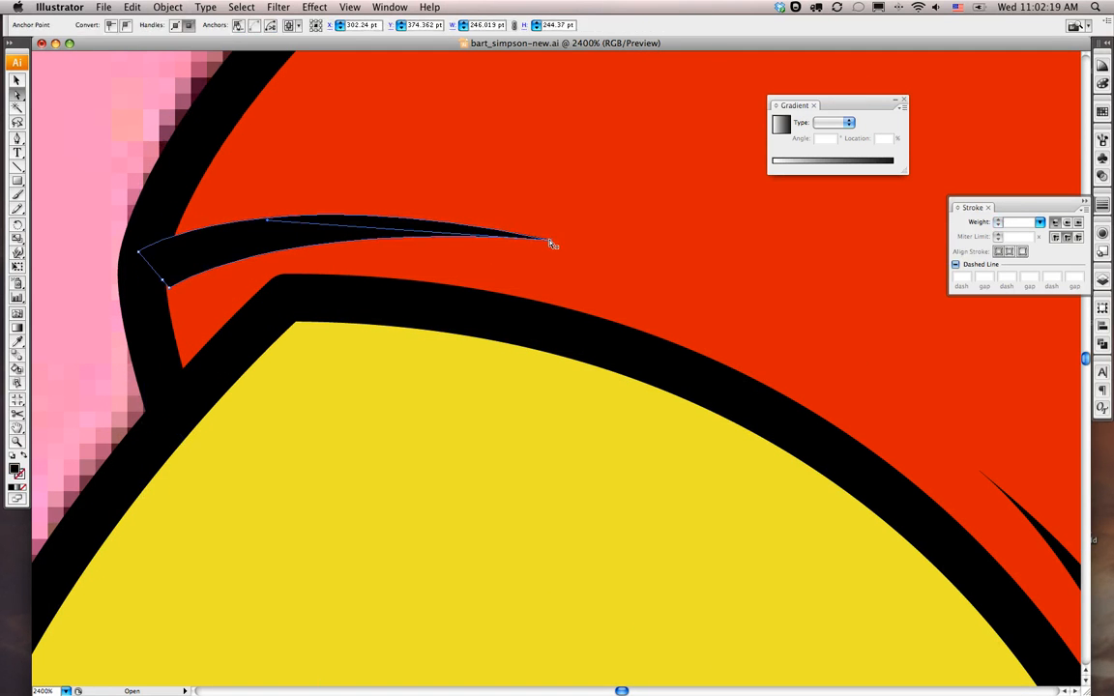
left_click_drag(551, 242, 548, 253)
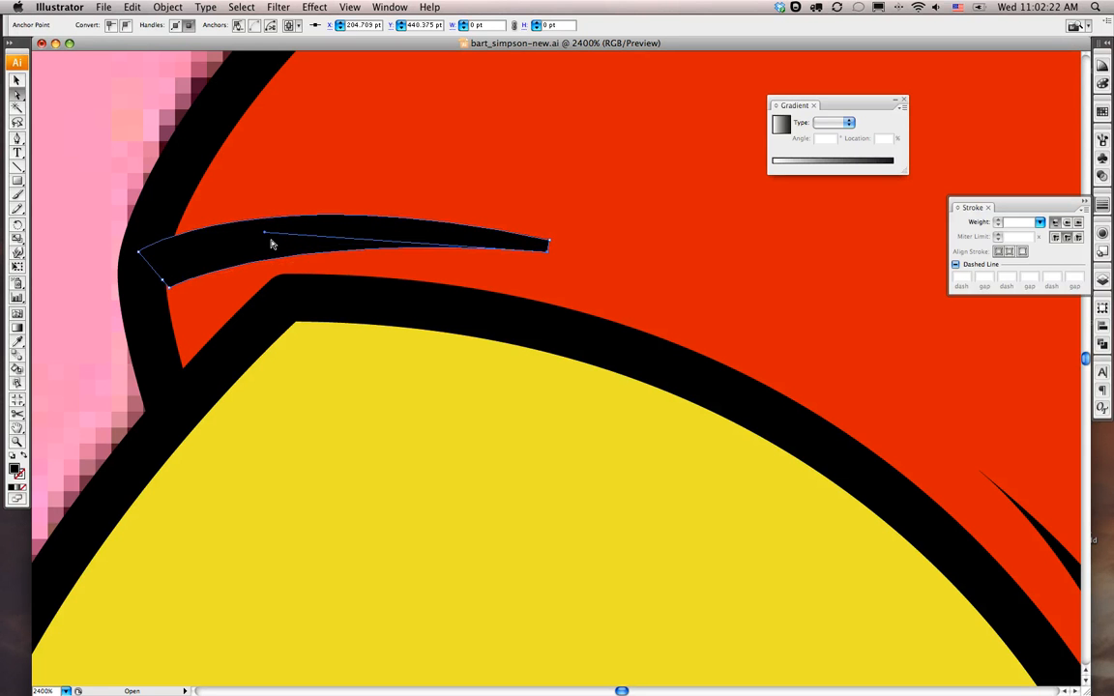
left_click_drag(267, 239, 226, 208)
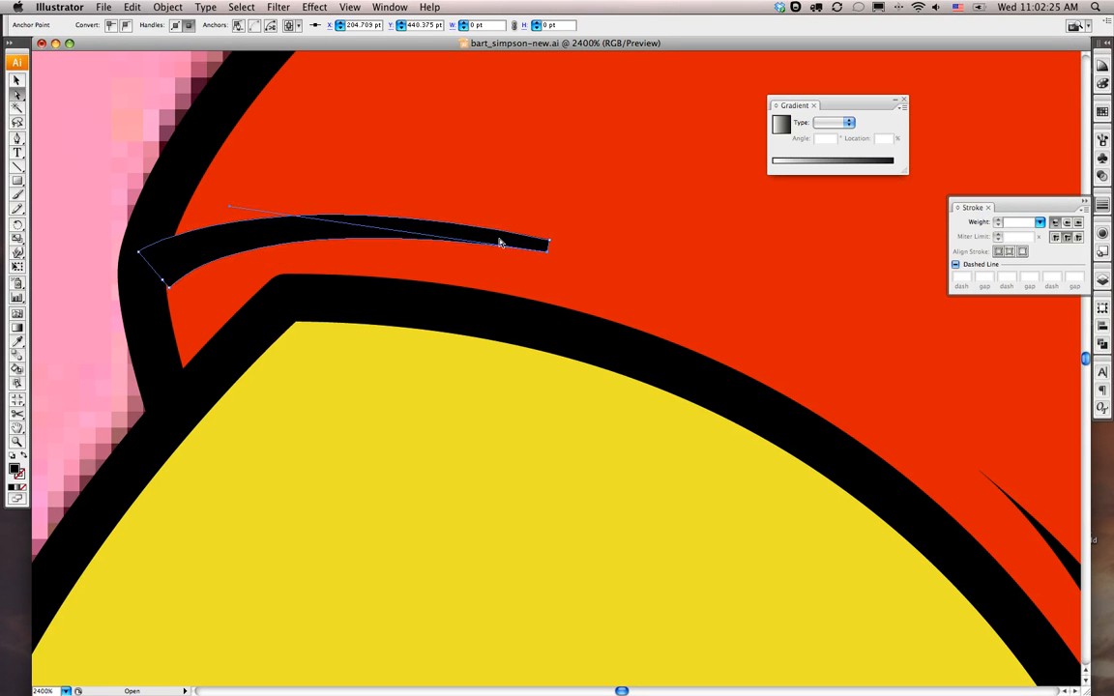
left_click(551, 241)
left_click_drag(551, 244, 547, 252)
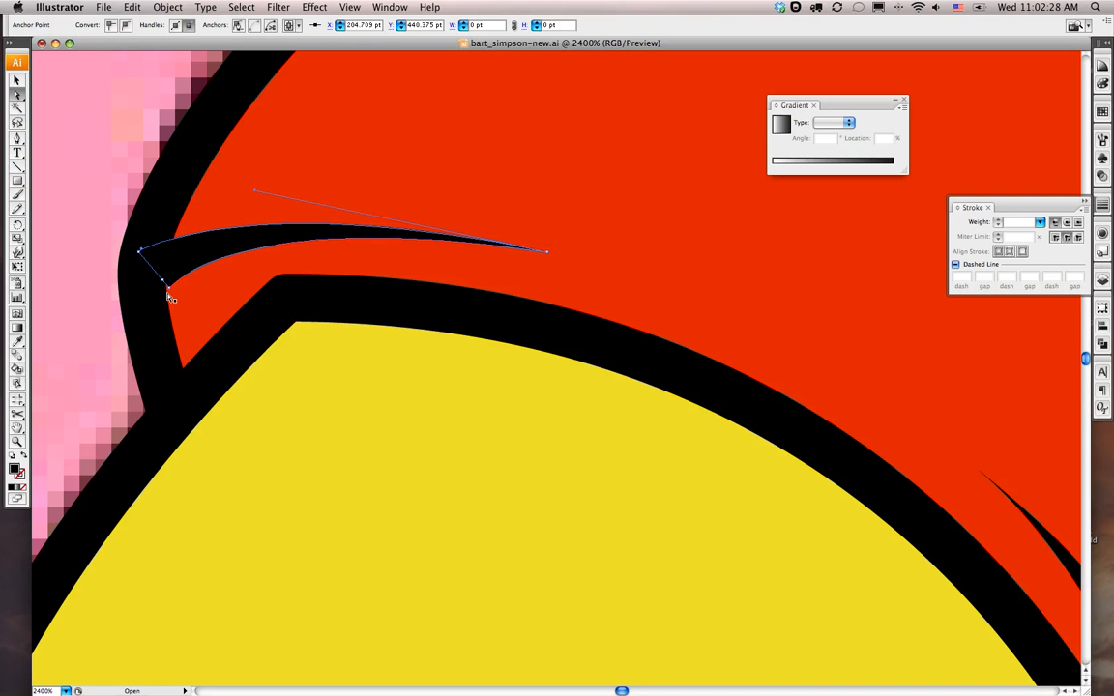
Step: Remove the extra anchor at the left fold's base and extend the lower base corner down along the sleeve outline
left_click_drag(168, 291, 157, 290)
key("super+z")
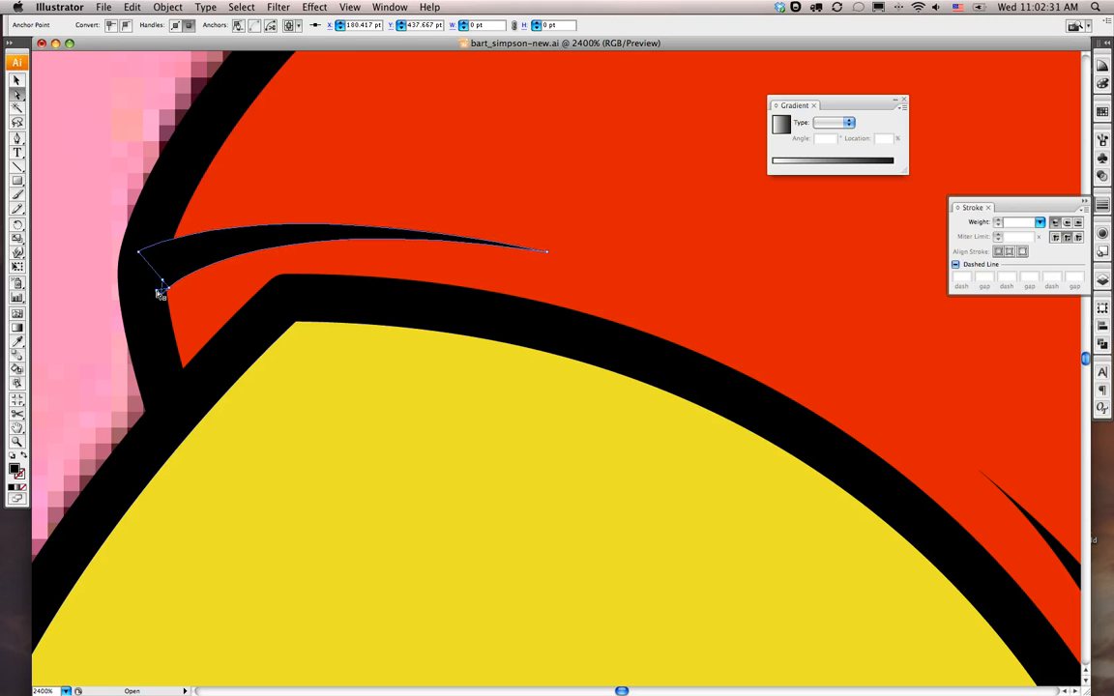
key("p")
left_click(159, 296)
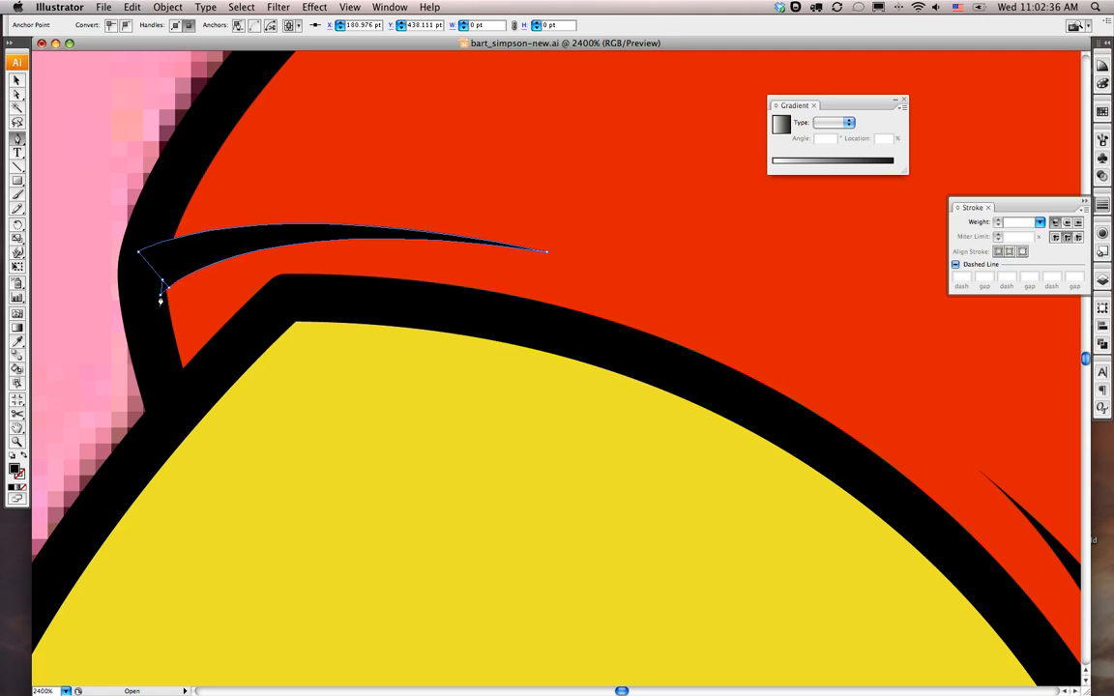
left_click(167, 288)
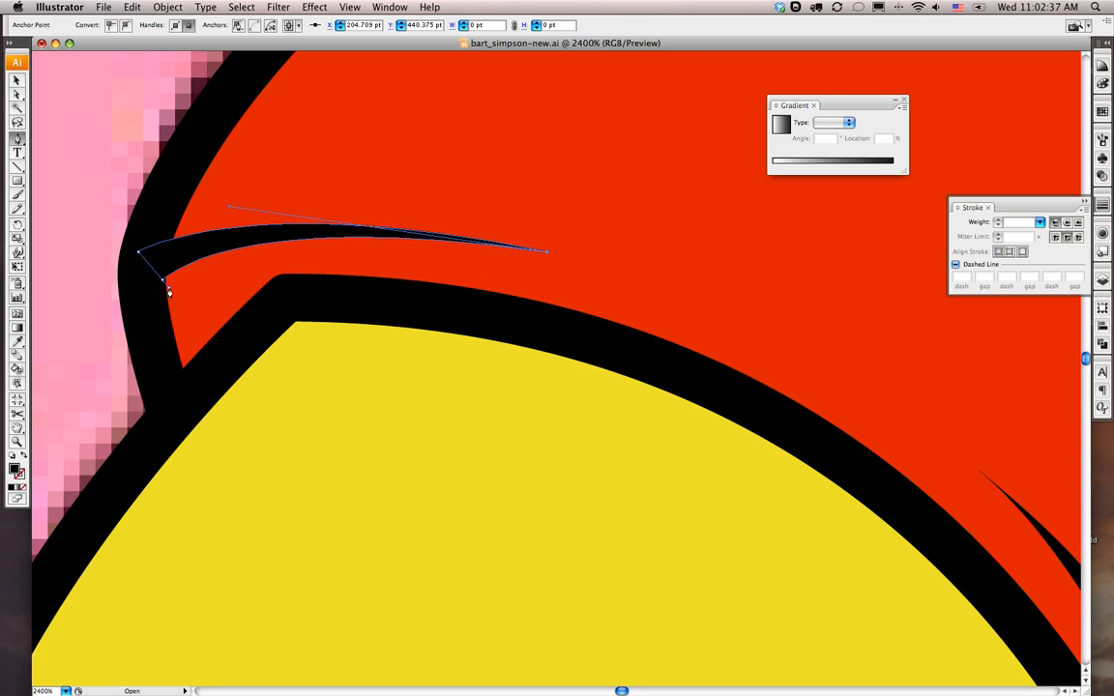
left_click(168, 289)
key("super+z")
key("a")
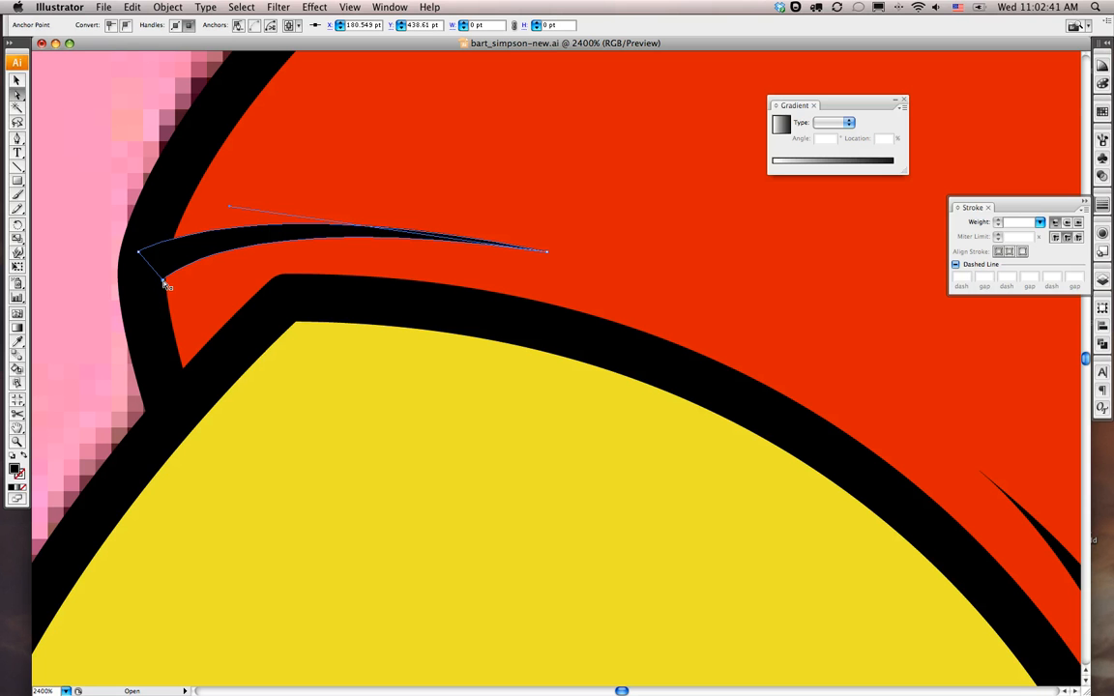
left_click_drag(164, 281, 167, 306)
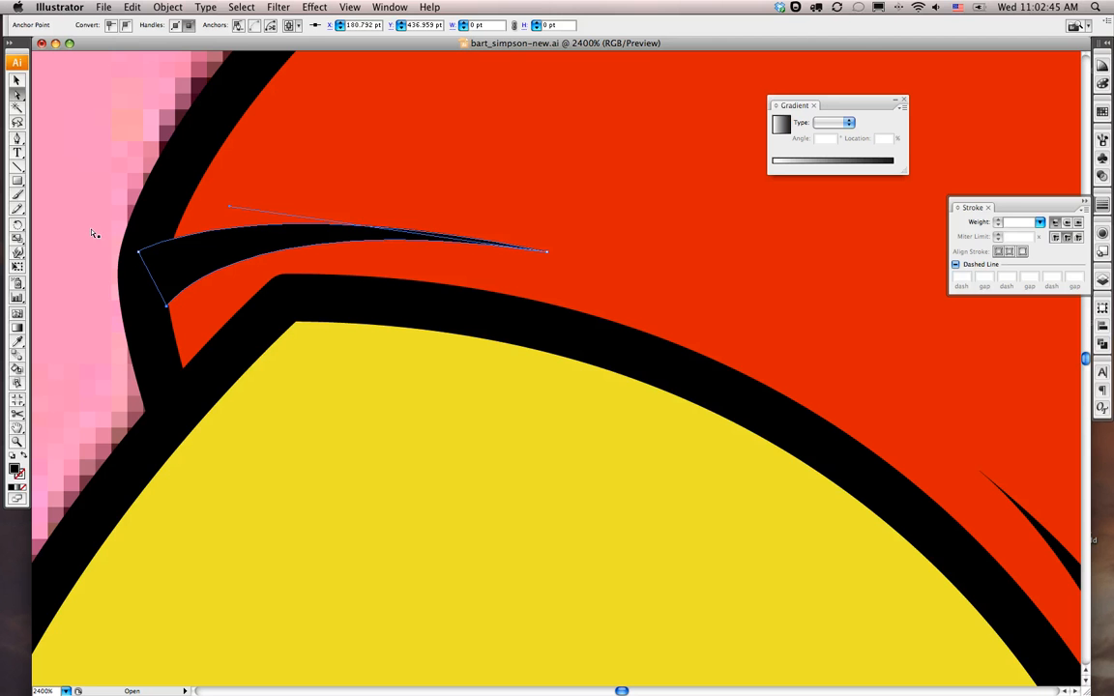
Step: Deselect the fold and examine the whole figure, from the head and sleeve down to the skateboard and shoes
left_click(93, 232)
key("super+minus")
key("super+minus")
key("super+minus")
key("super+minus")
key("super+minus")
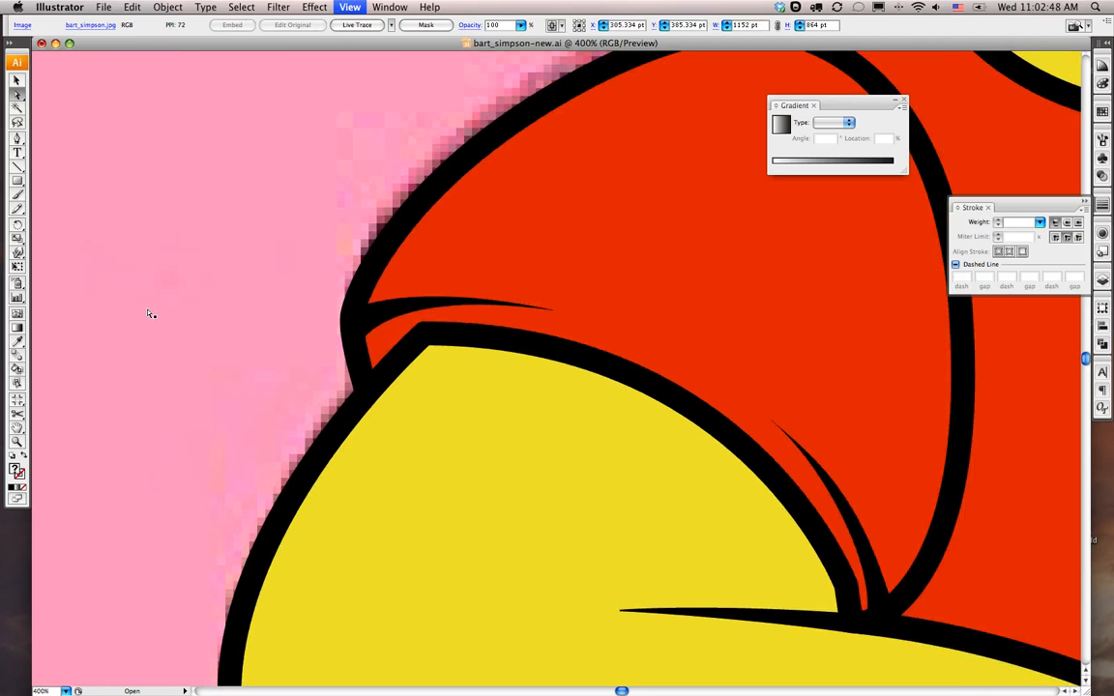
key("super+minus")
key("super+minus")
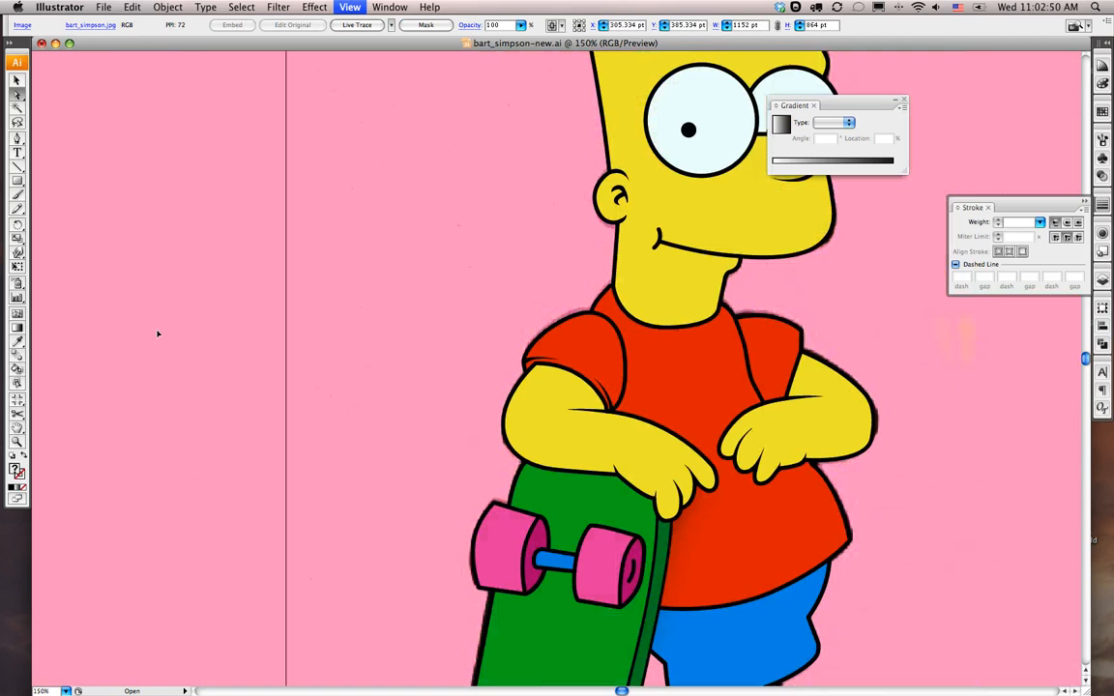
key("super+minus")
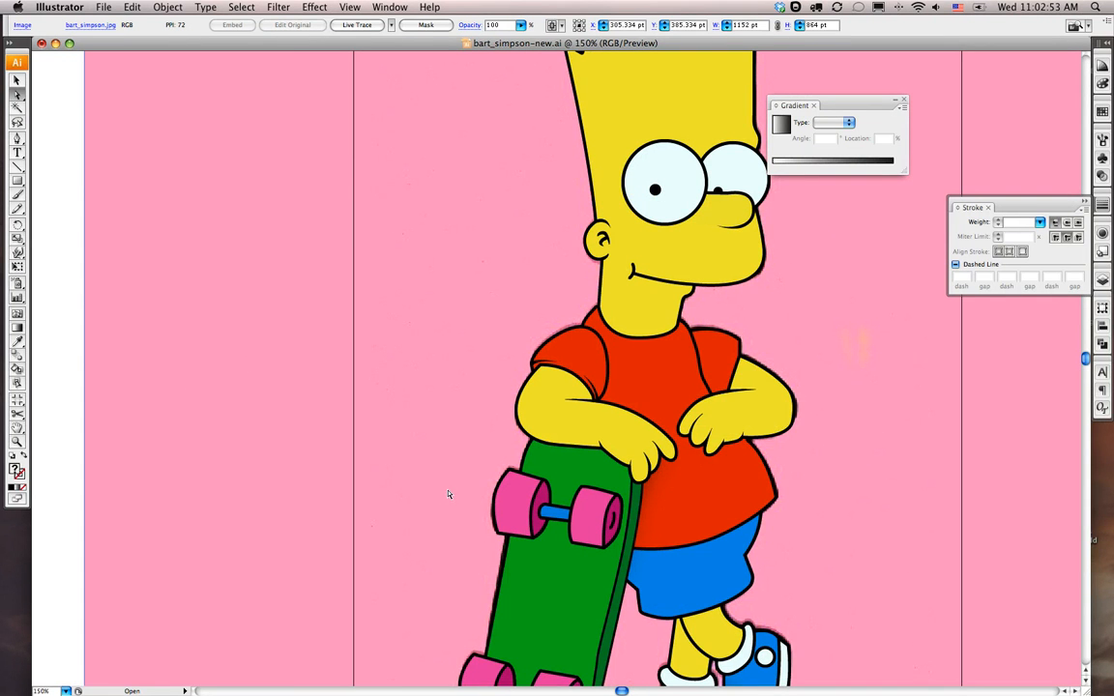
scroll(648, 480, "down", 3)
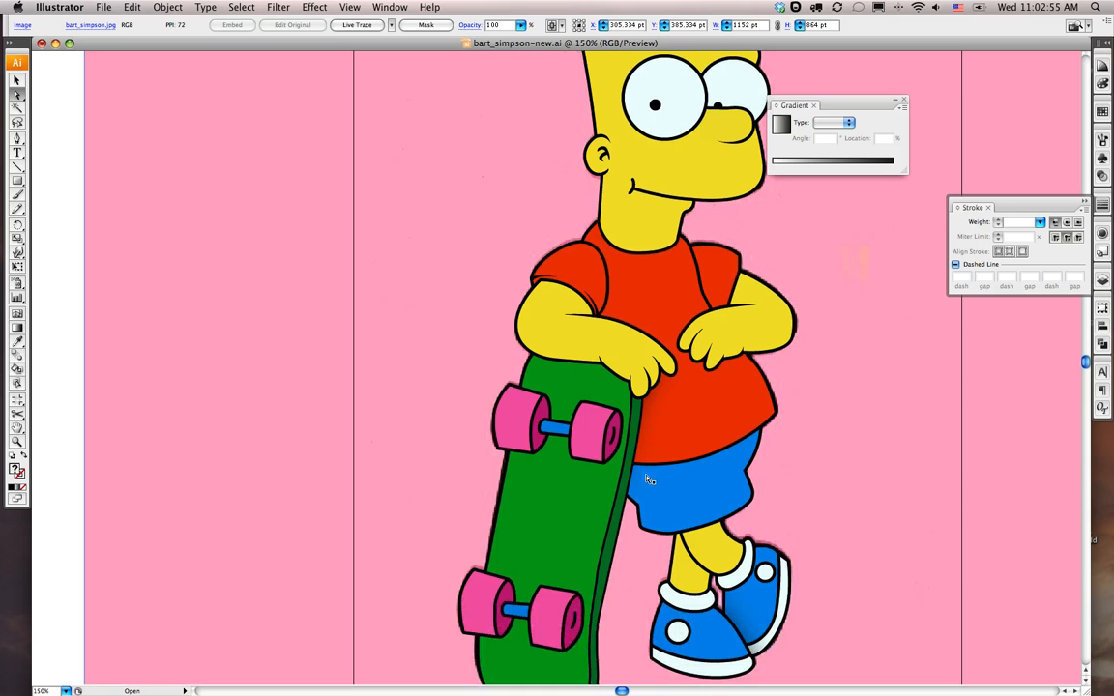
scroll(648, 480, "down", 2)
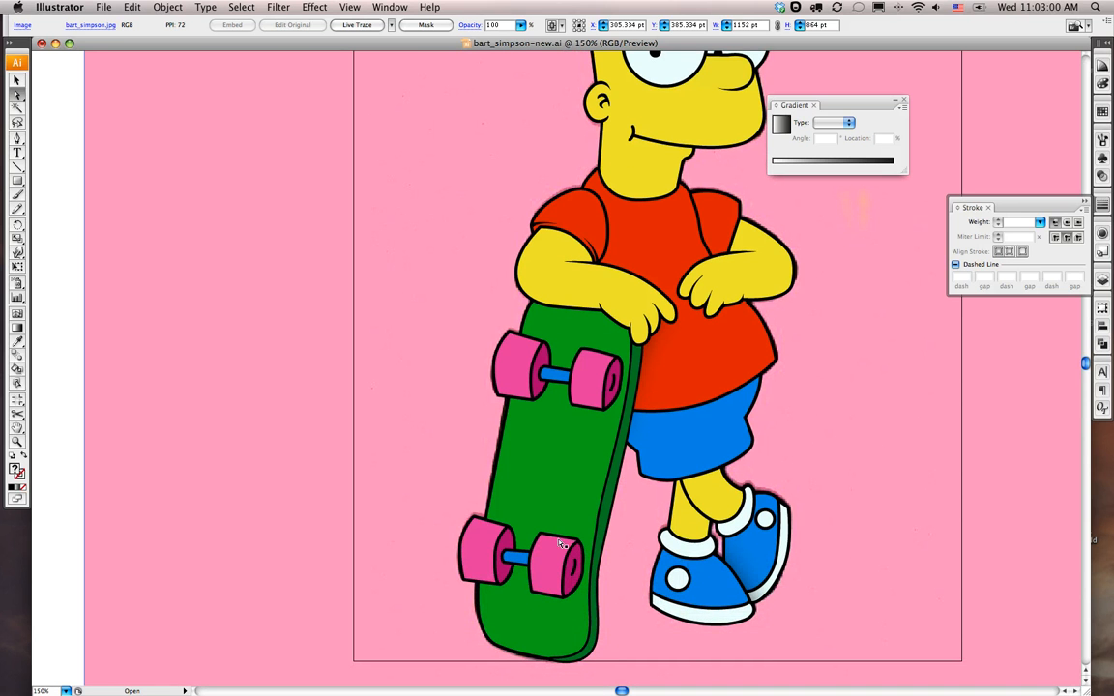
scroll(593, 497, "up", 2)
scroll(593, 497, "right", 2)
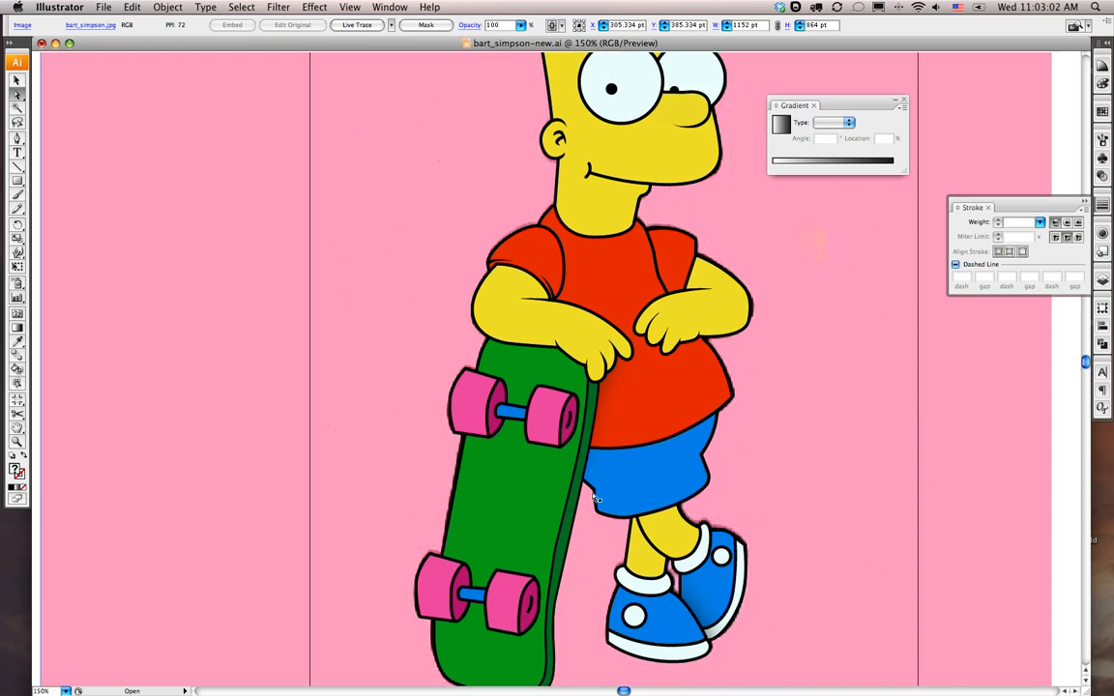
scroll(594, 498, "down", 1)
scroll(594, 498, "left", 1)
scroll(595, 498, "down", 2)
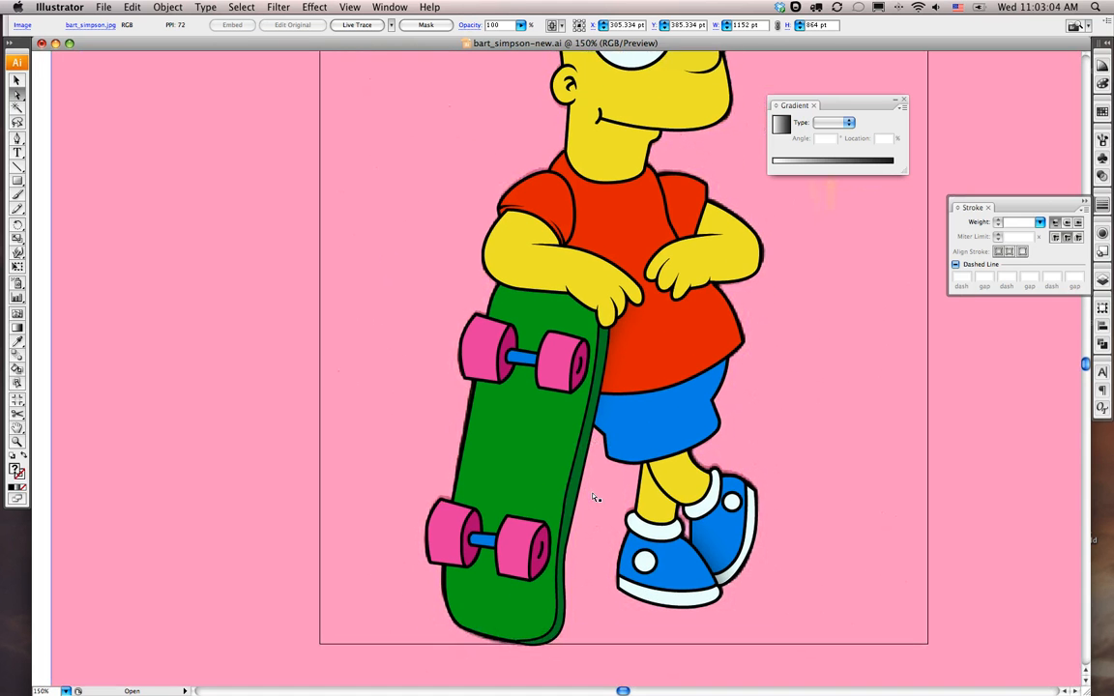
scroll(595, 498, "down", 1)
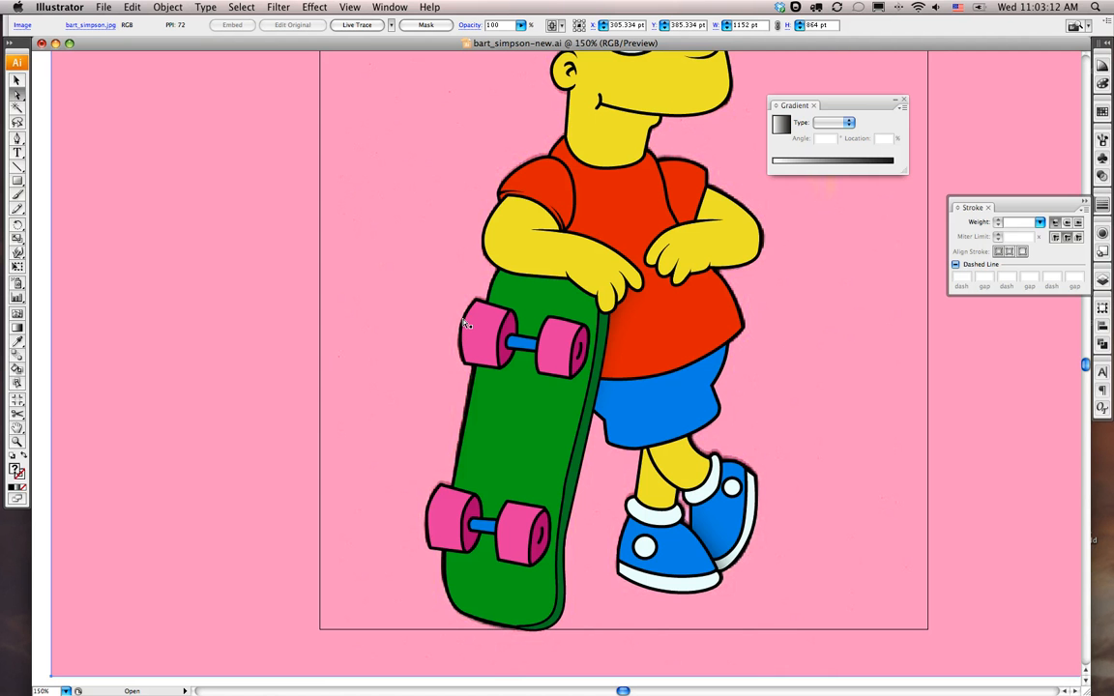
Step: Reshape the skateboard's upper-left wheel by lowering its outer top corner and nudging its outer bottom corner
scroll(465, 323, "up", 3)
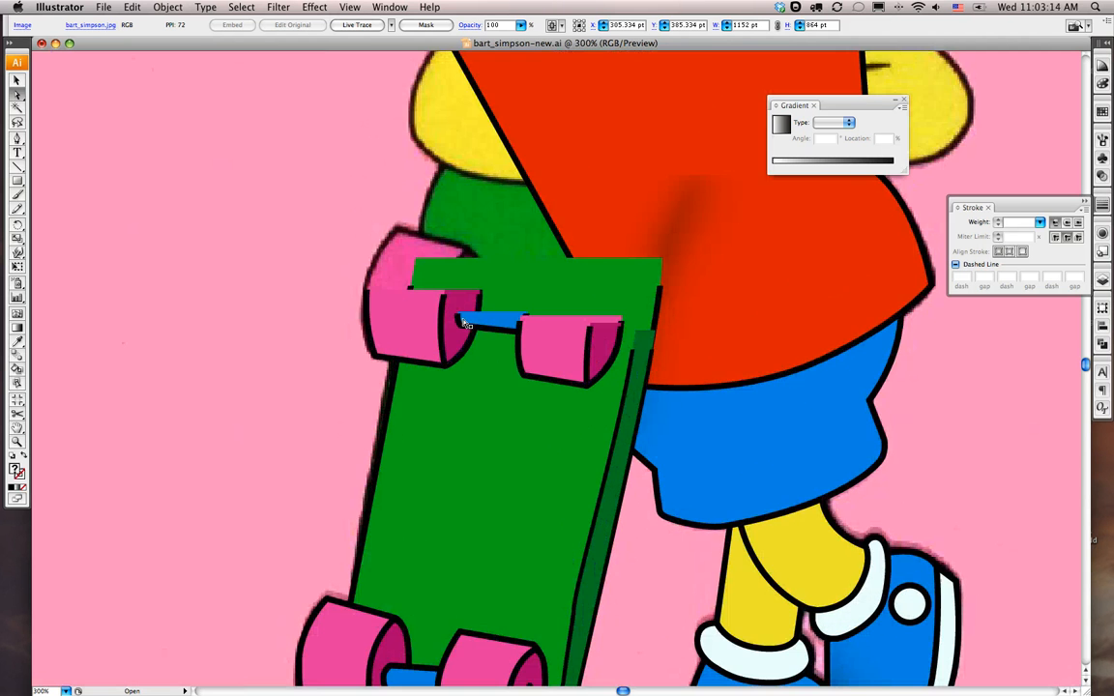
scroll(443, 329, "up", 3)
scroll(443, 329, "left", 4)
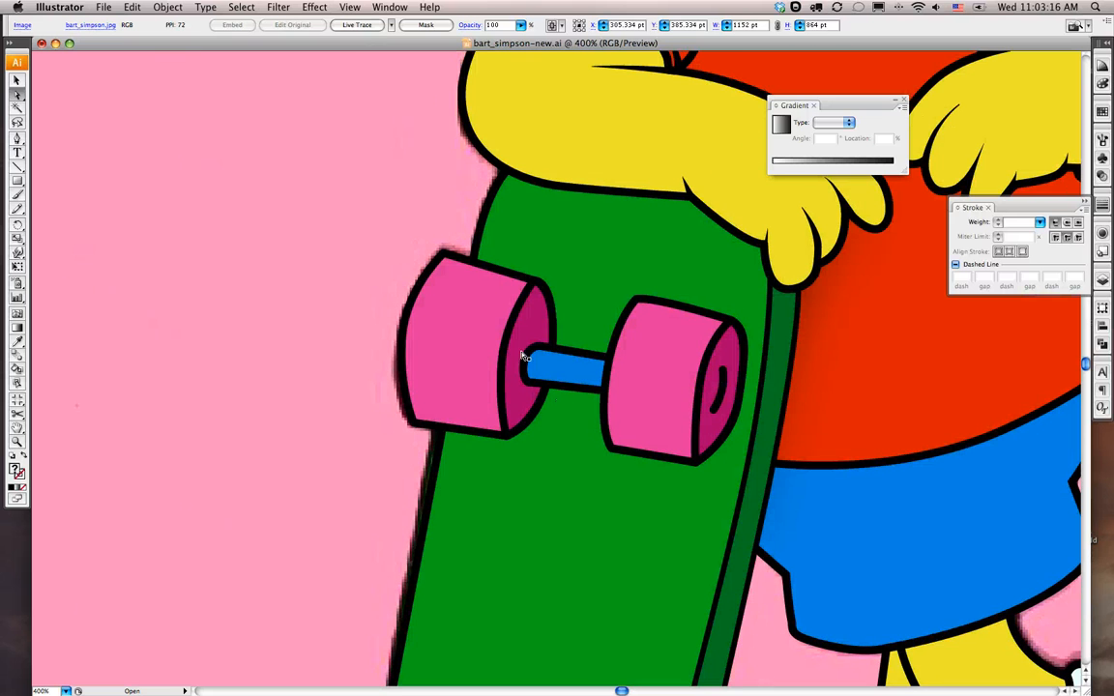
left_click(443, 256)
left_click_drag(443, 255, 438, 265)
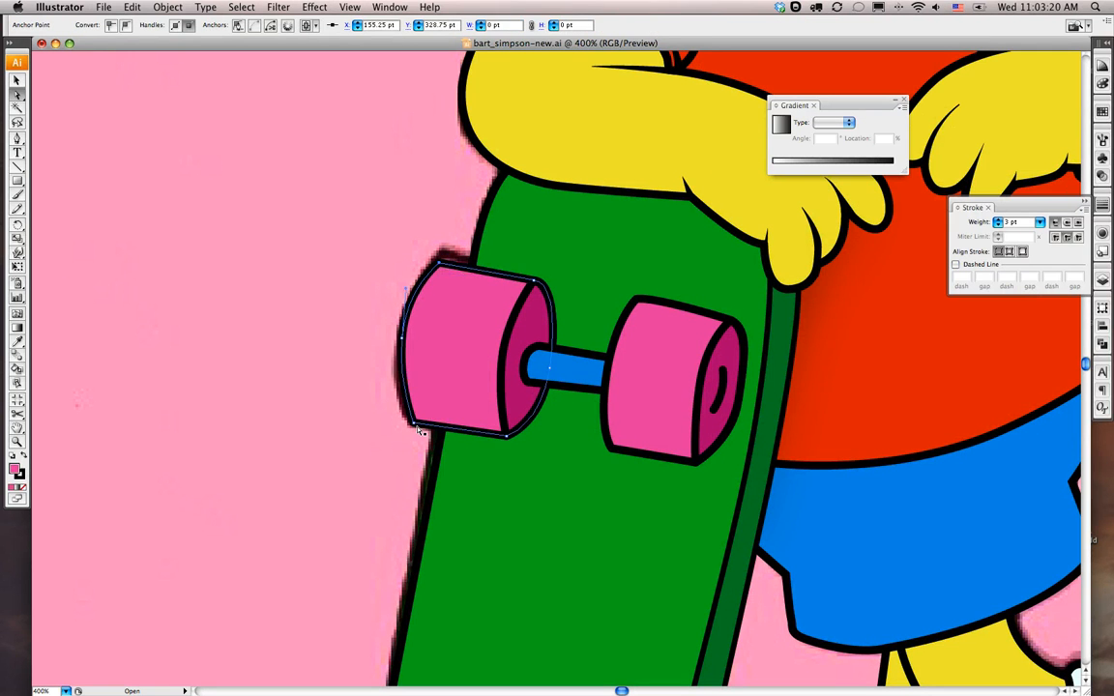
left_click_drag(418, 431, 412, 426)
Step: Reshape the skateboard's lower-left wheel by lowering its outer top corner and adjusting its outer bottom corner, leaving nothing selected
scroll(414, 430, "down", 5)
scroll(414, 431, "up", 7)
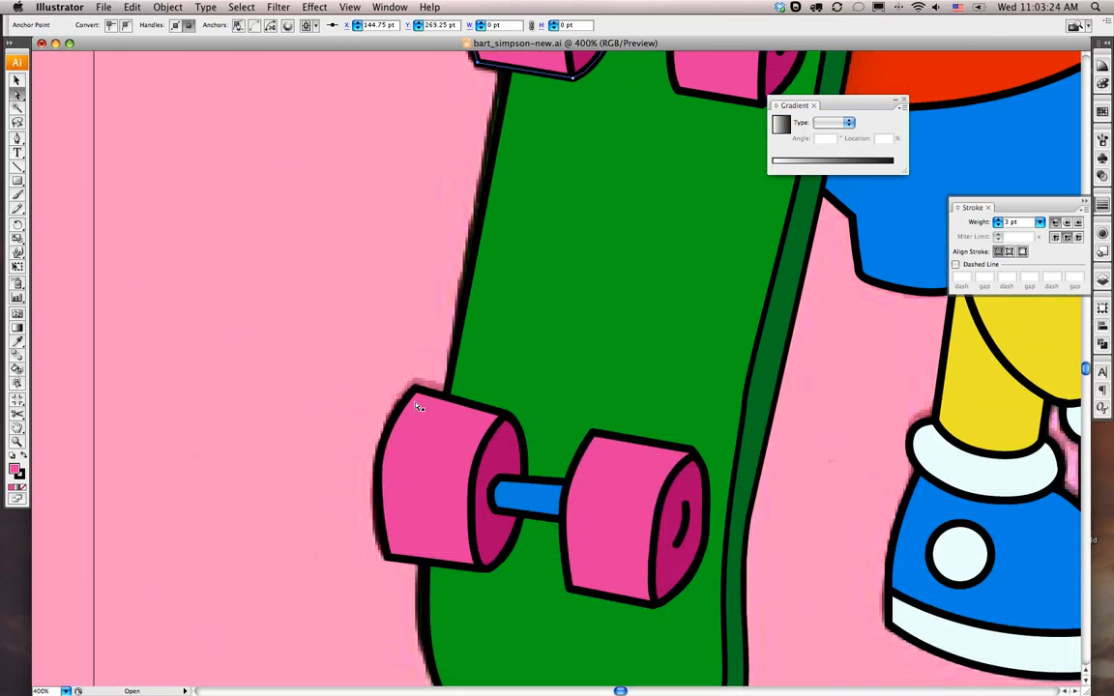
left_click(417, 396)
left_click(417, 393)
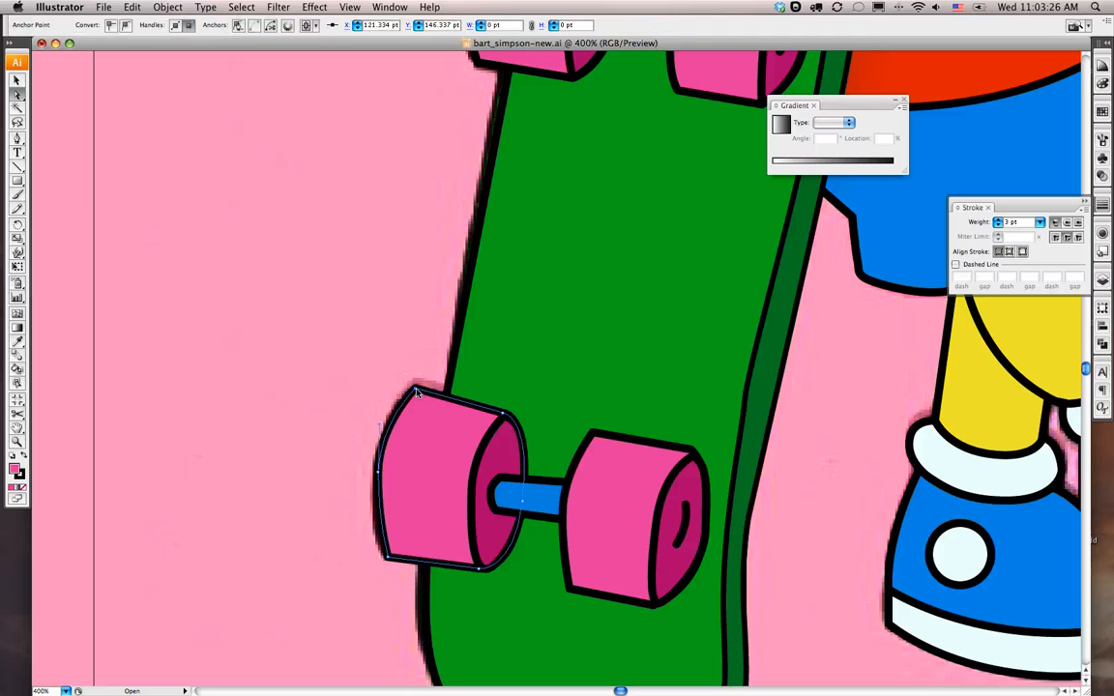
left_click_drag(418, 392, 411, 400)
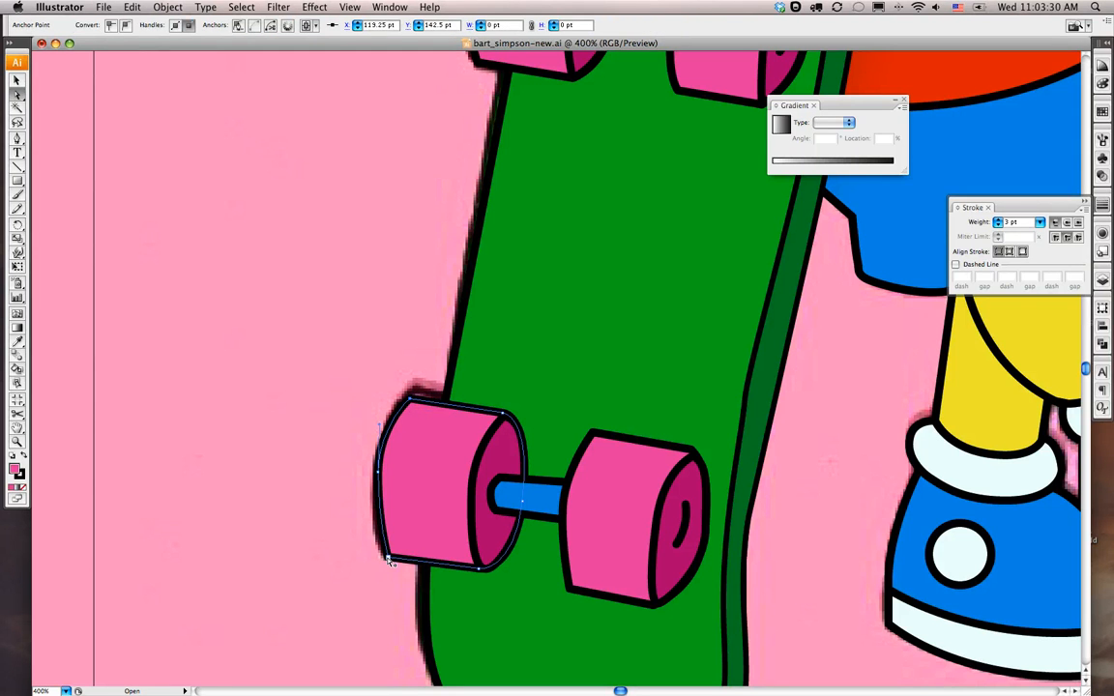
left_click_drag(387, 559, 383, 557)
left_click_drag(387, 558, 388, 550)
left_click(332, 553)
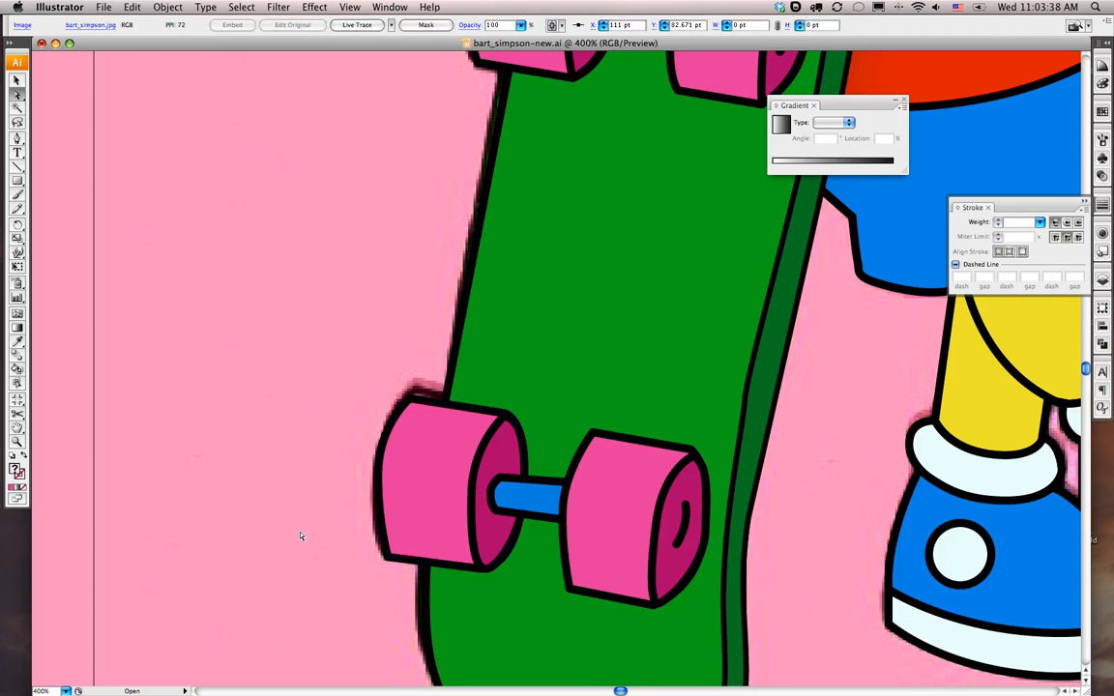
Step: Draw a closed curved band with the Pen tool across the skateboard's top, following the forearm's lower edge and overlapping the fingers
key("super+0")
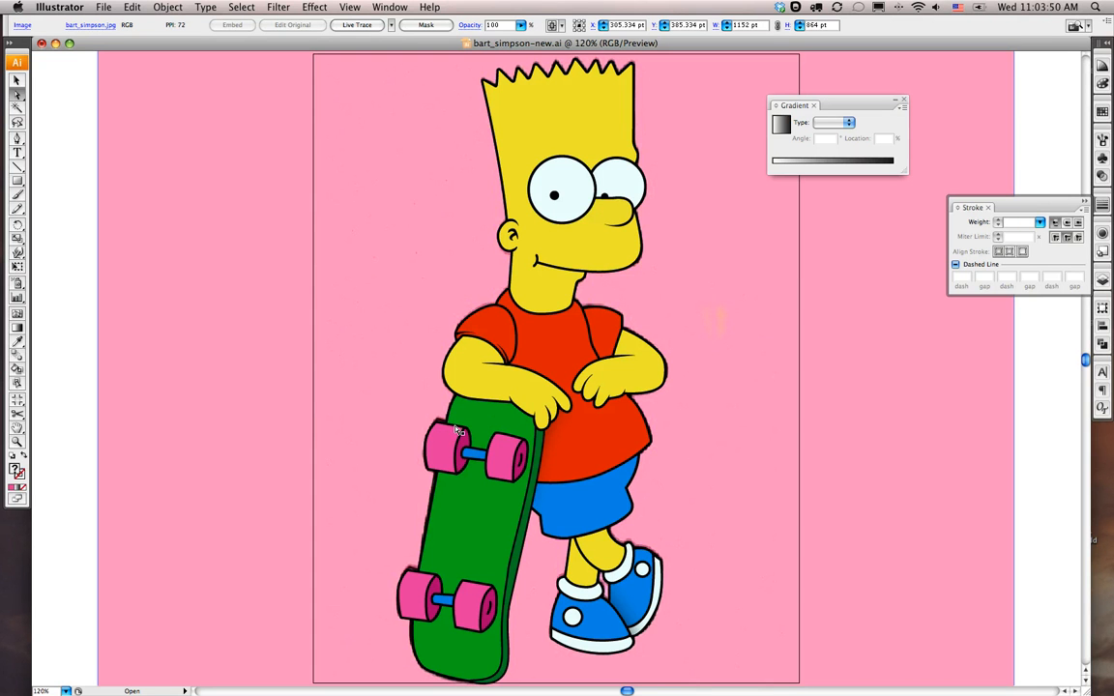
key("super+equal")
key("super+equal")
key("super+equal")
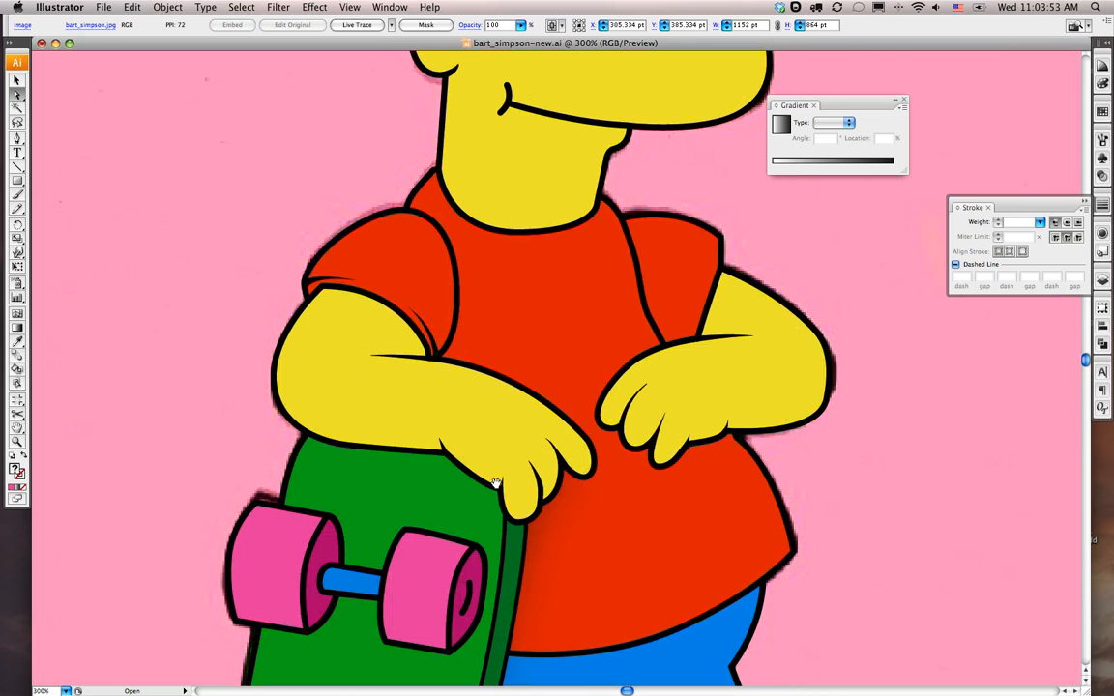
scroll(477, 474, "left", 5)
scroll(477, 474, "down", 2)
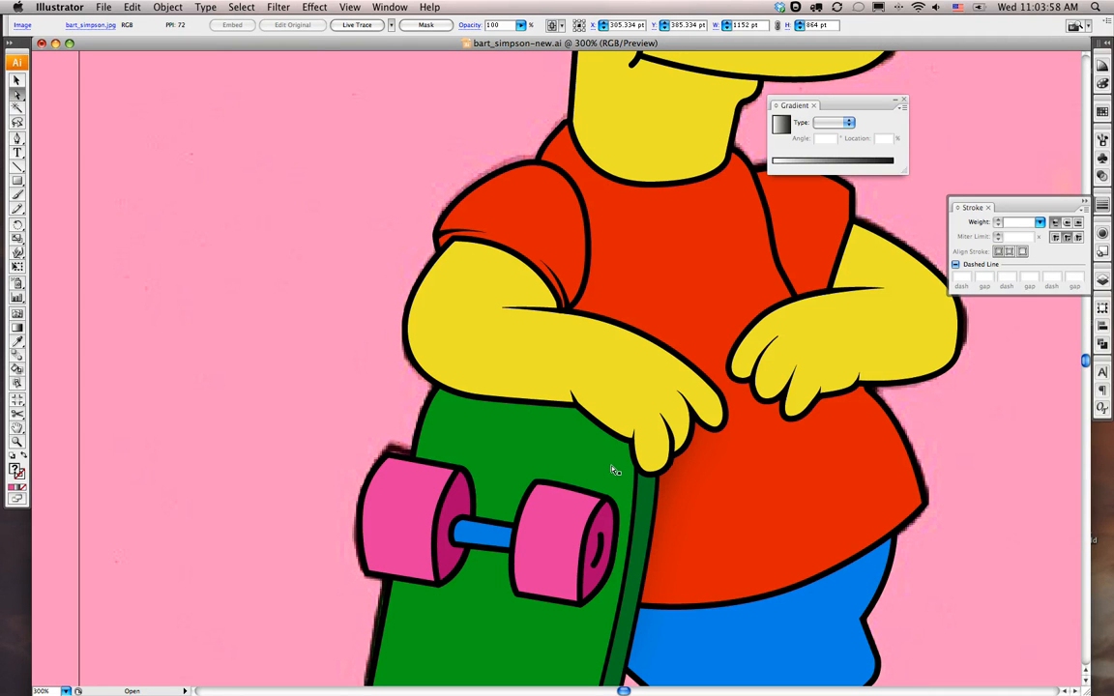
left_click(17, 139)
left_click(437, 381)
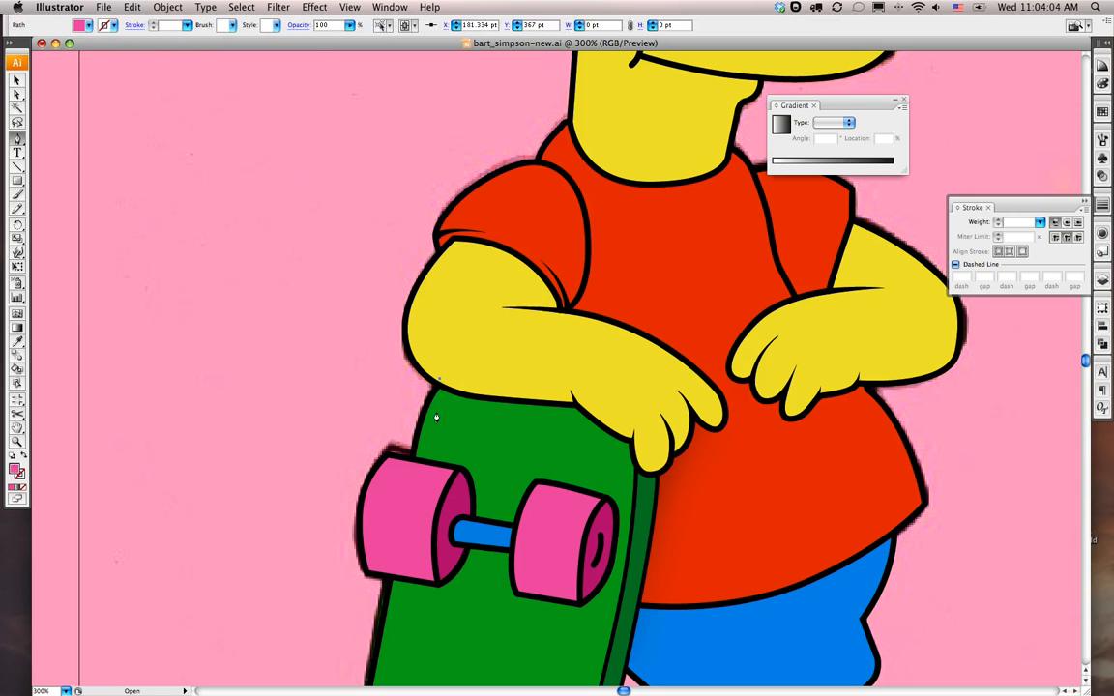
left_click(443, 420)
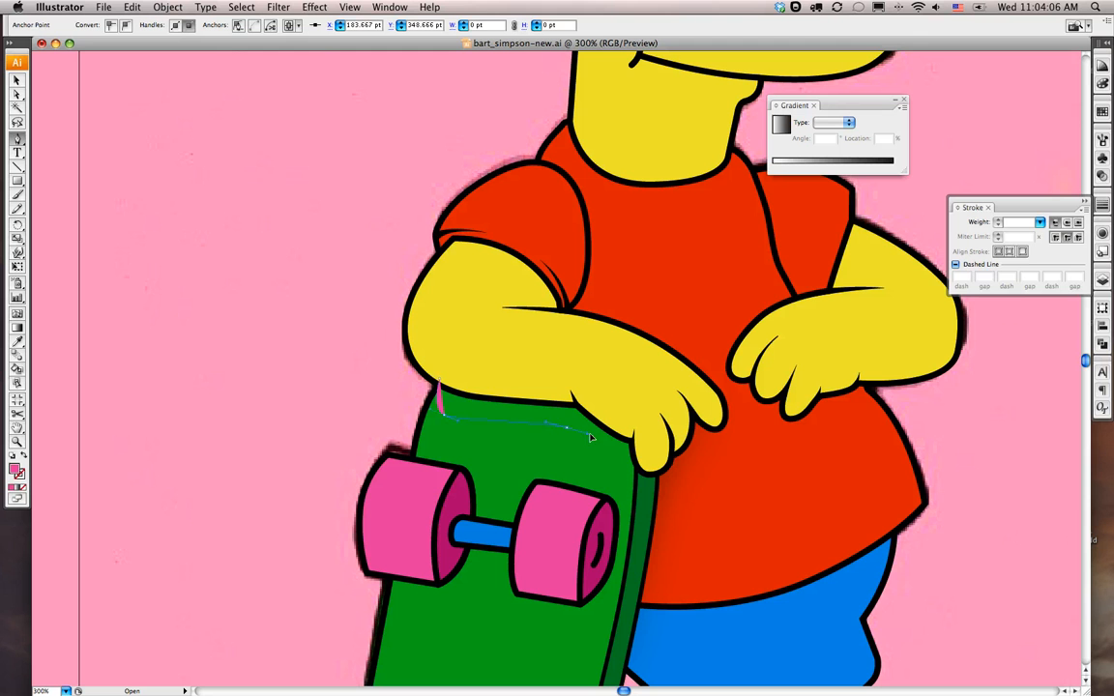
left_click_drag(590, 435, 655, 485)
left_click_drag(659, 471, 660, 466)
left_click(653, 421)
left_click_drag(584, 373, 567, 372)
left_click_drag(476, 372, 470, 373)
left_click(440, 380)
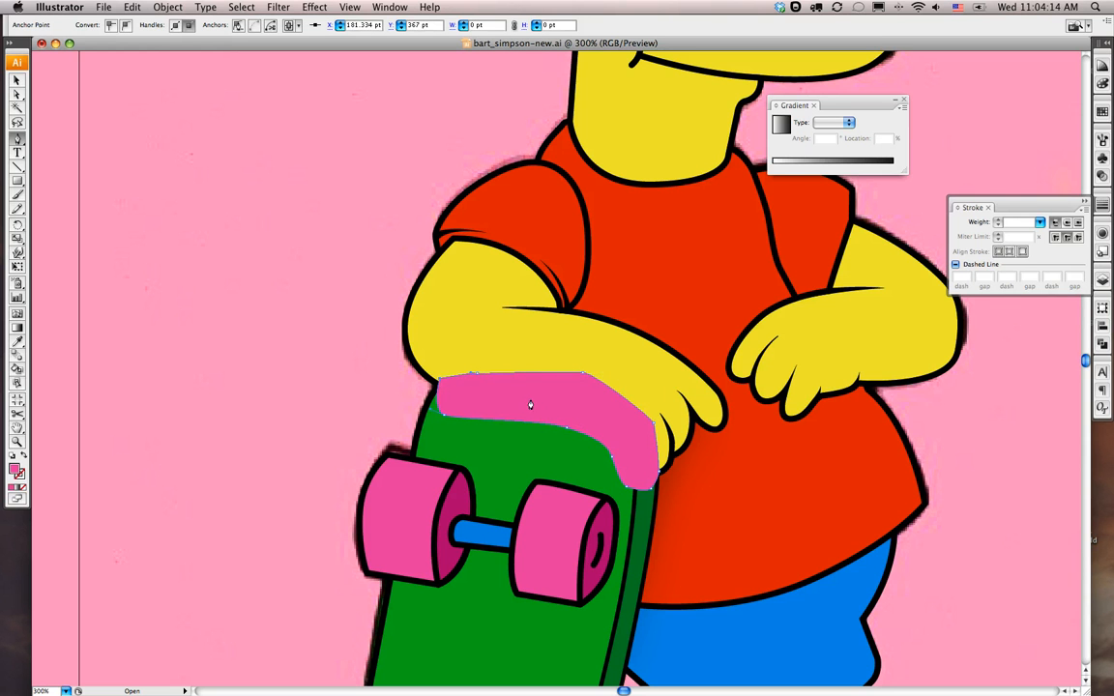
Step: Give the new band the translucent grey fill of the existing shadow on the shirt beside the fingers, using the Eyedropper
key("v")
key("i")
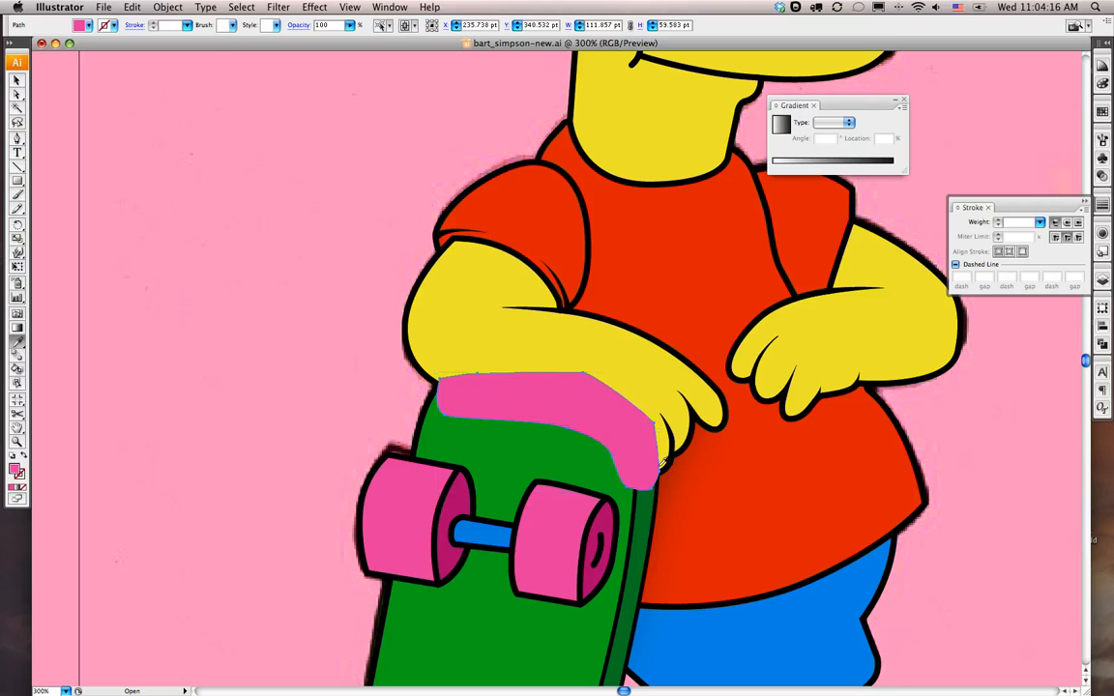
left_click(679, 467)
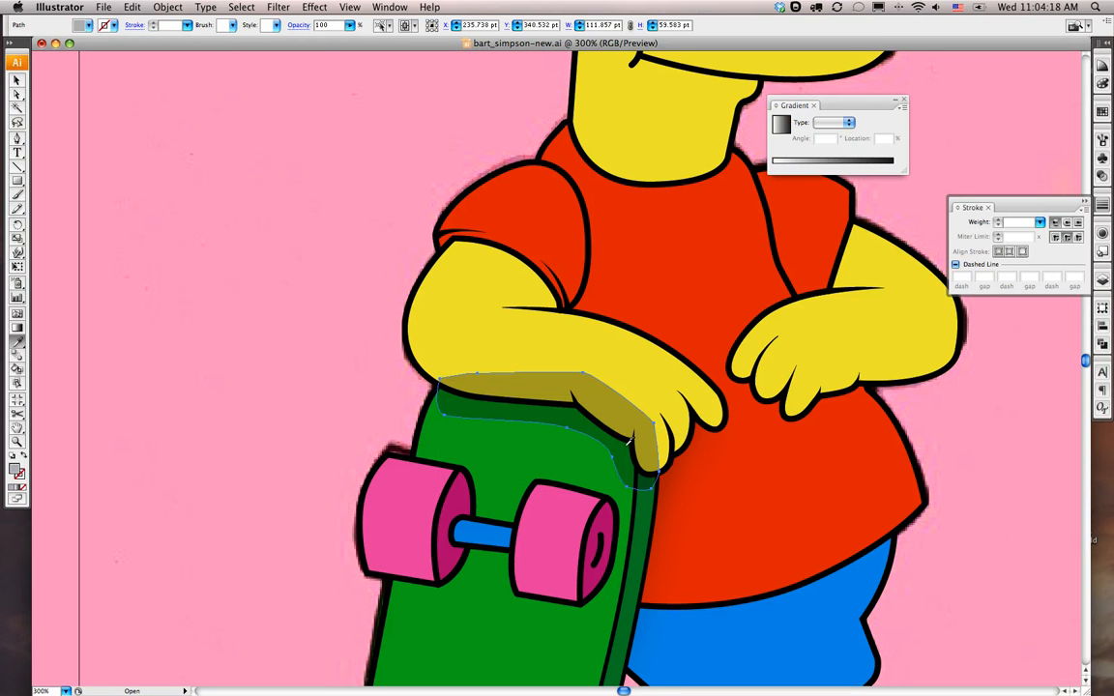
Step: Apply a Rasterize effect to the band at High (300 ppi) resolution, keeping the transparent background
left_click(314, 7)
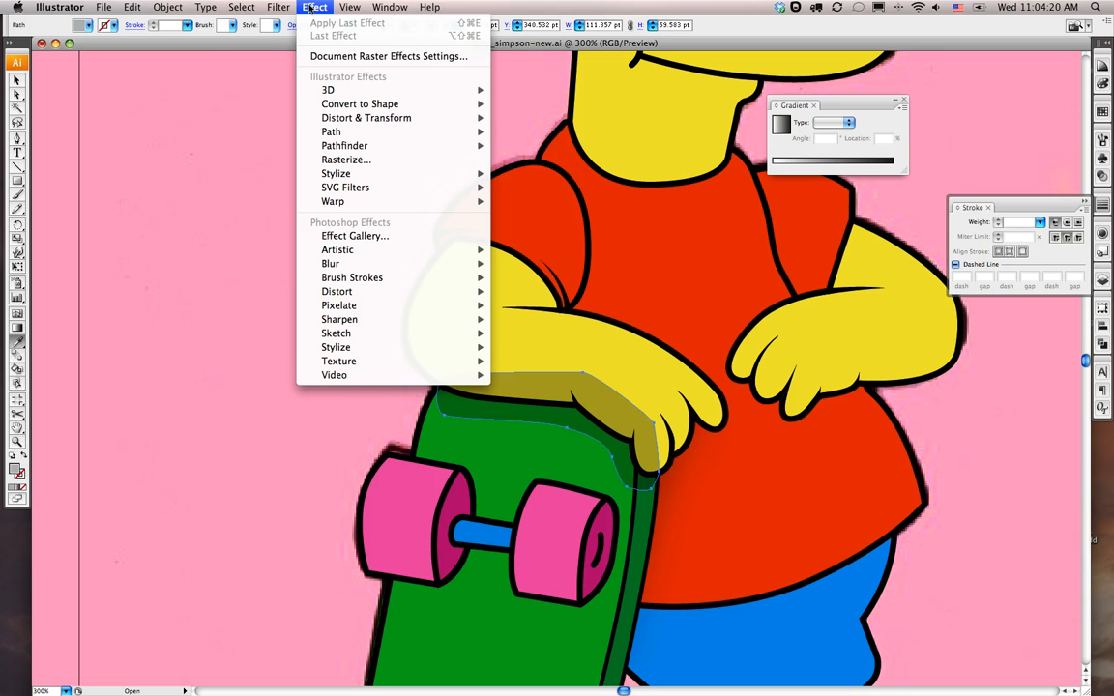
left_click(345, 159)
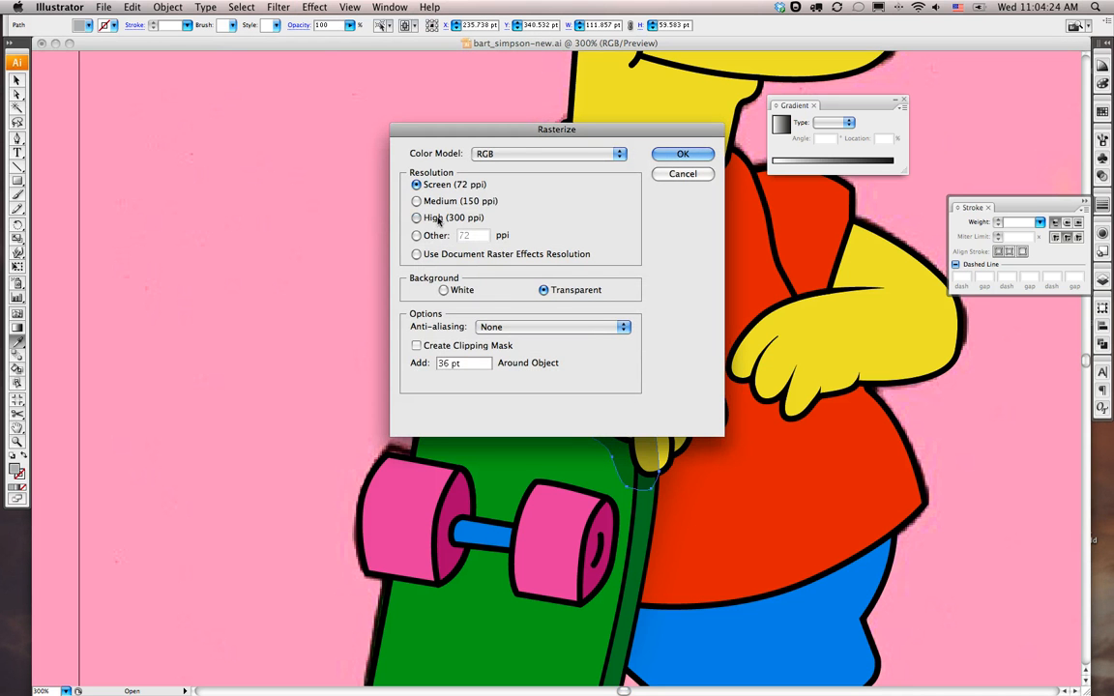
left_click(416, 218)
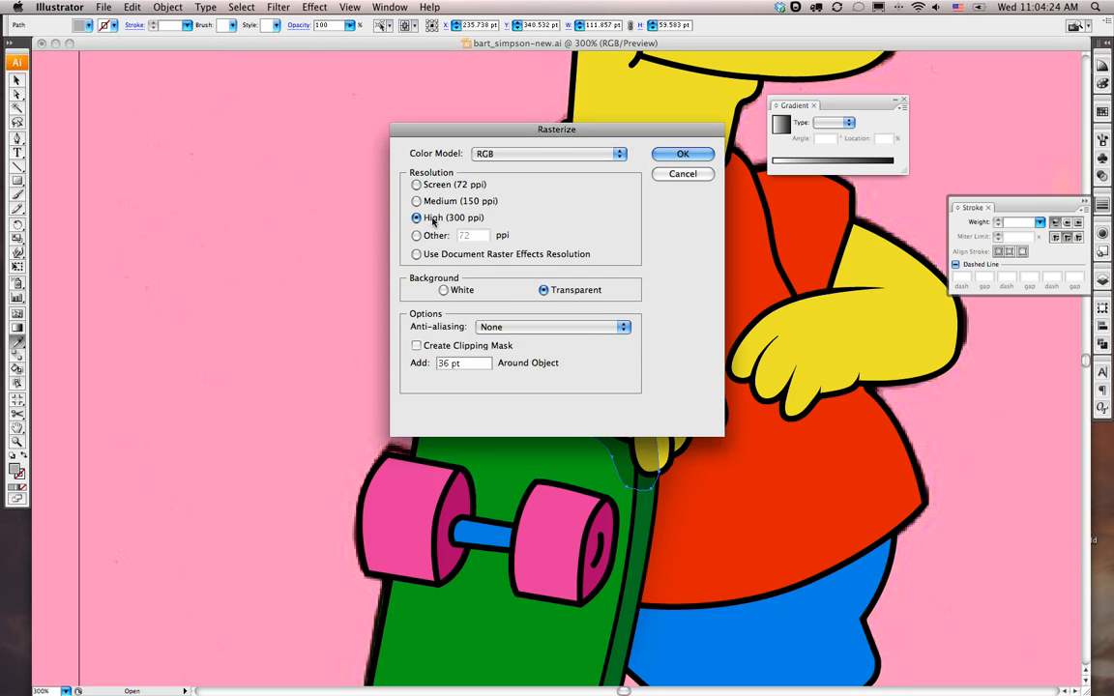
left_click(677, 155)
Step: Soften the band's edges with a Gaussian Blur effect using a radius of 32 pixels
left_click(279, 7)
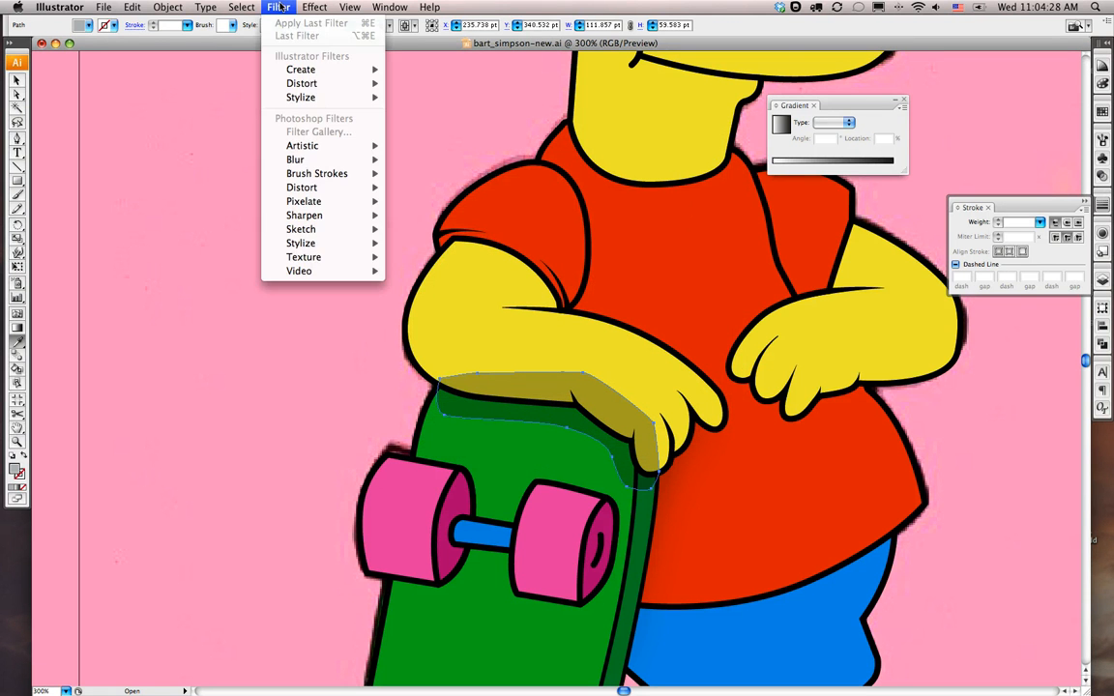
mouse_move(319, 7)
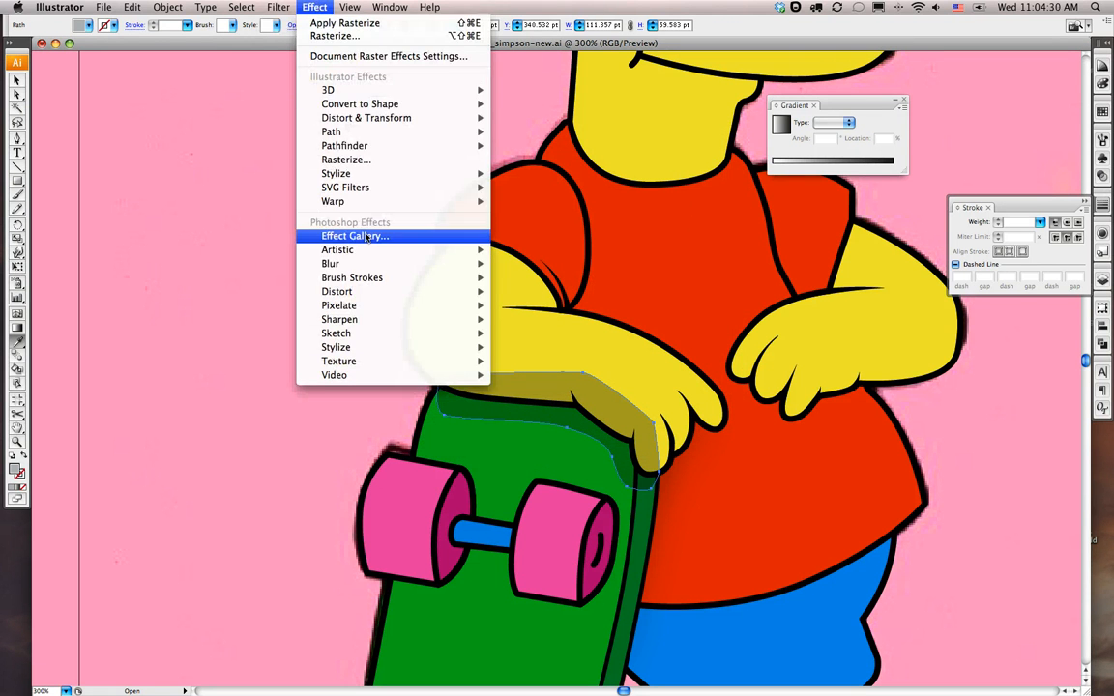
mouse_move(353, 263)
left_click(522, 263)
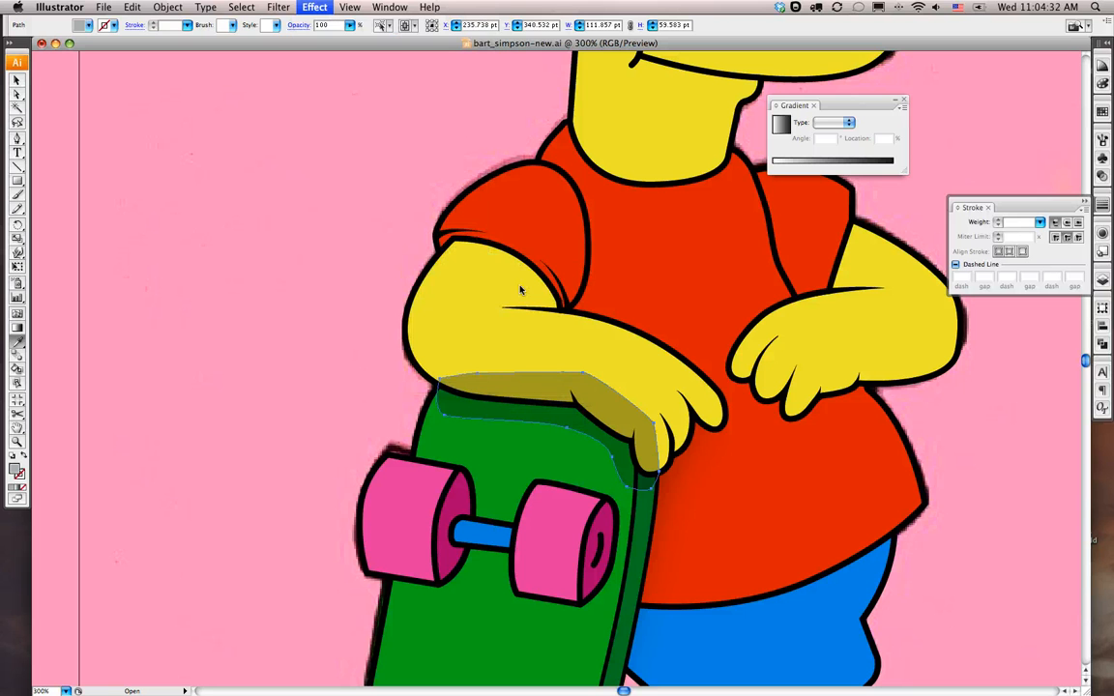
left_click_drag(493, 312, 558, 317)
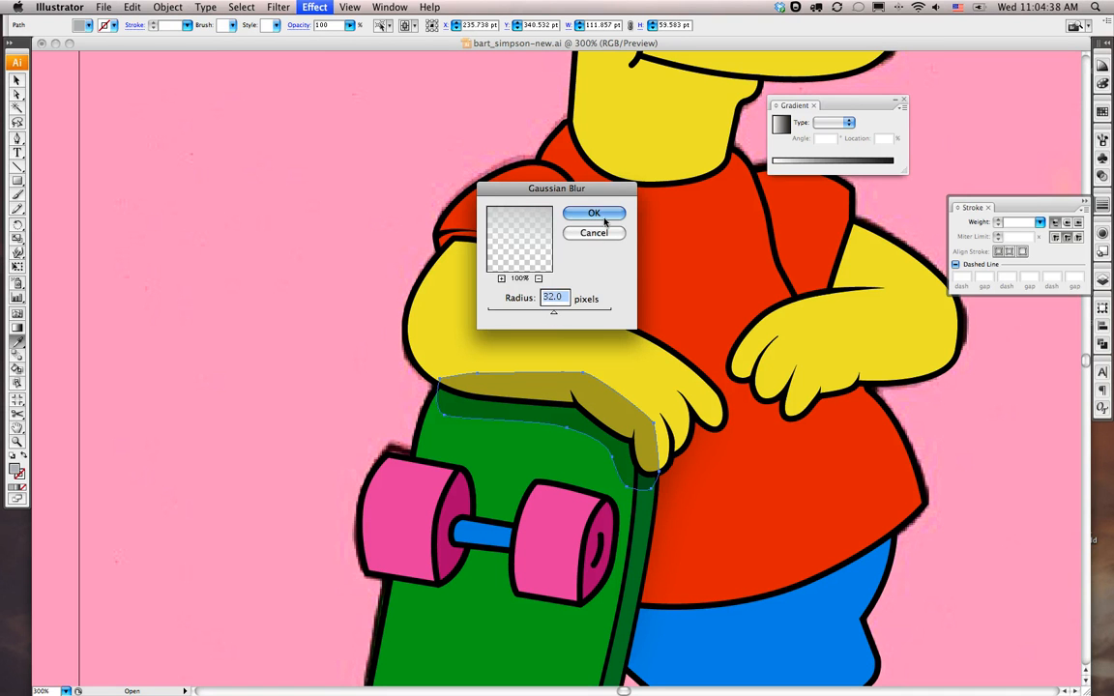
left_click(593, 213)
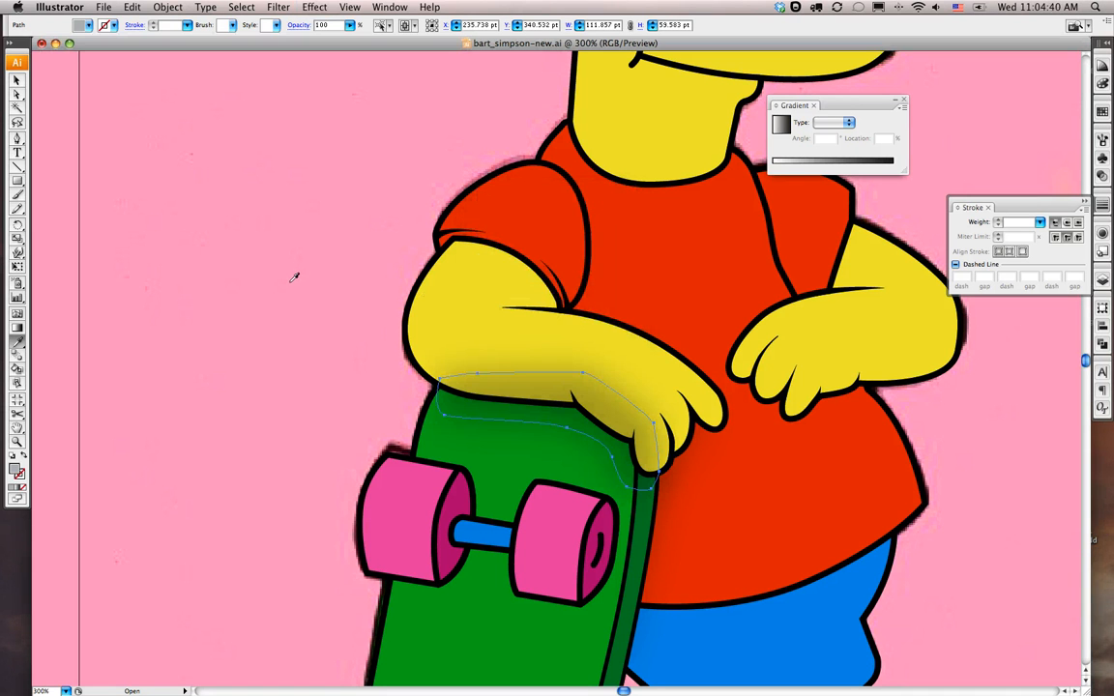